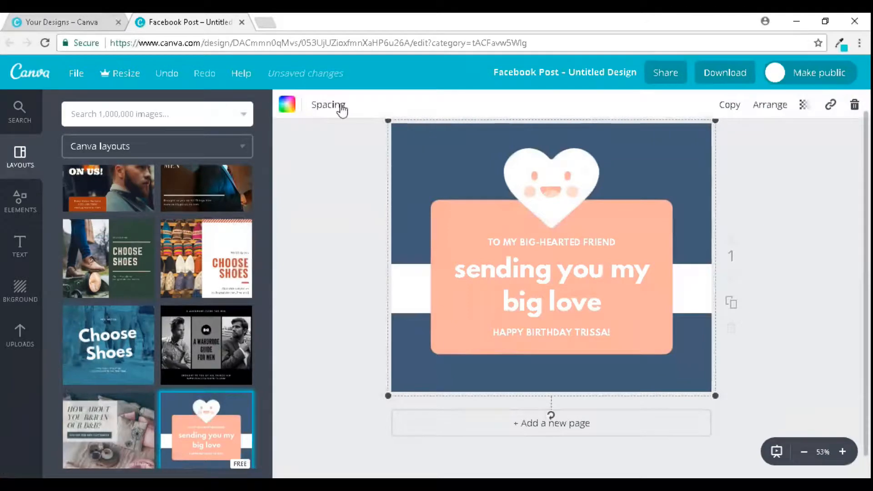
Recolour the blue background to the lightest grey of the default palette and delete the smiling heart above the card
{"action": "left_click", "coordinate": [288, 104]}
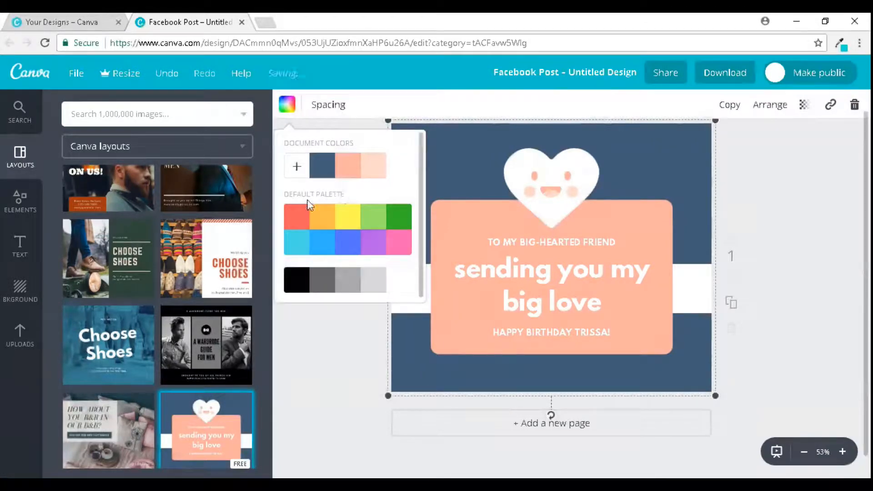
{"action": "left_click", "coordinate": [375, 281]}
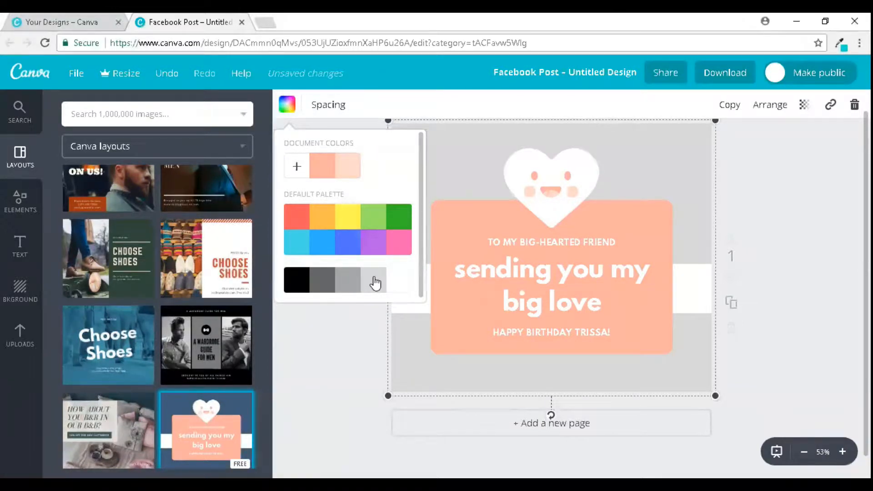
{"action": "left_click", "coordinate": [555, 171]}
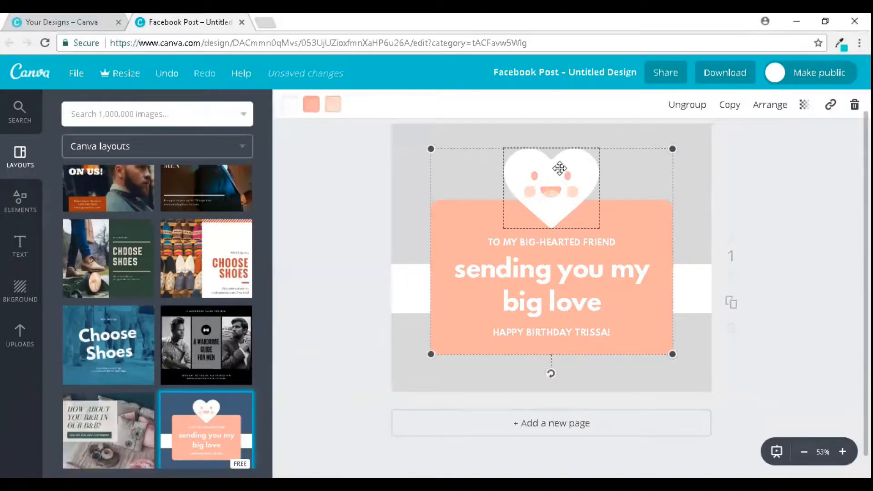
{"action": "key", "text": "Delete"}
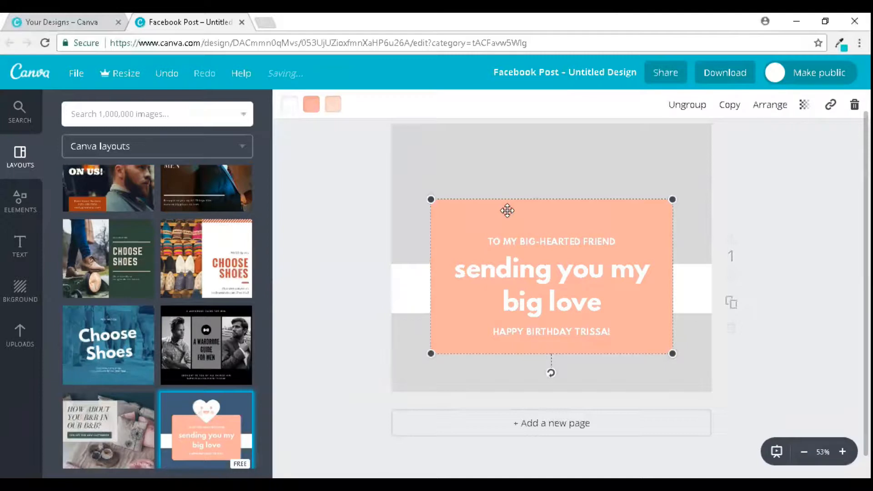
Recolour the peach rounded card behind the text with the custom colour code b183a5
{"action": "left_click", "coordinate": [288, 105]}
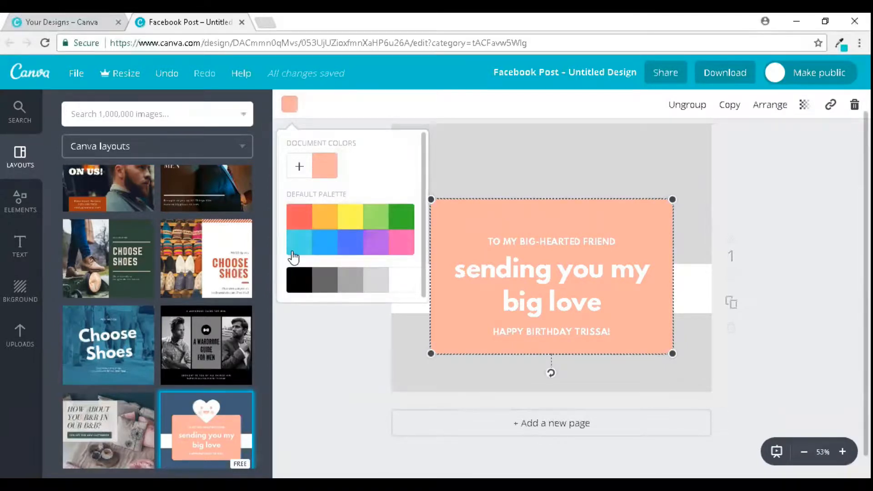
{"action": "left_click", "coordinate": [299, 166]}
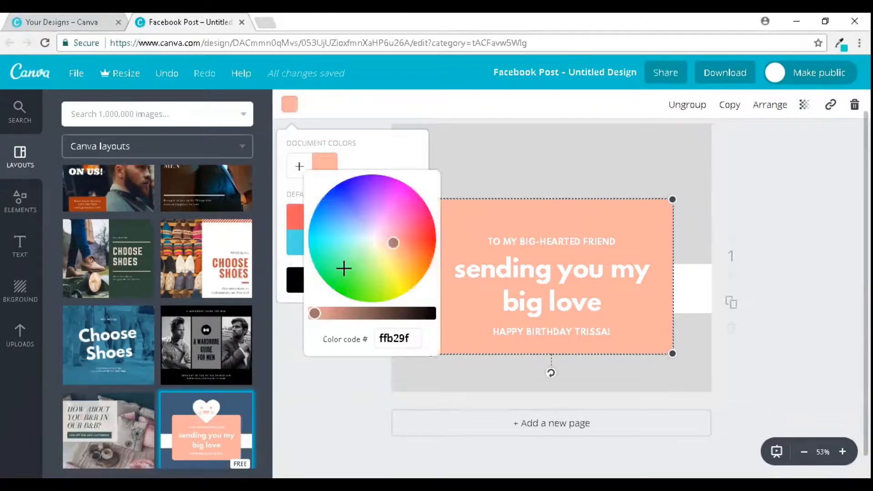
{"action": "left_click", "coordinate": [393, 338]}
{"action": "key", "text": "BackSpace"}
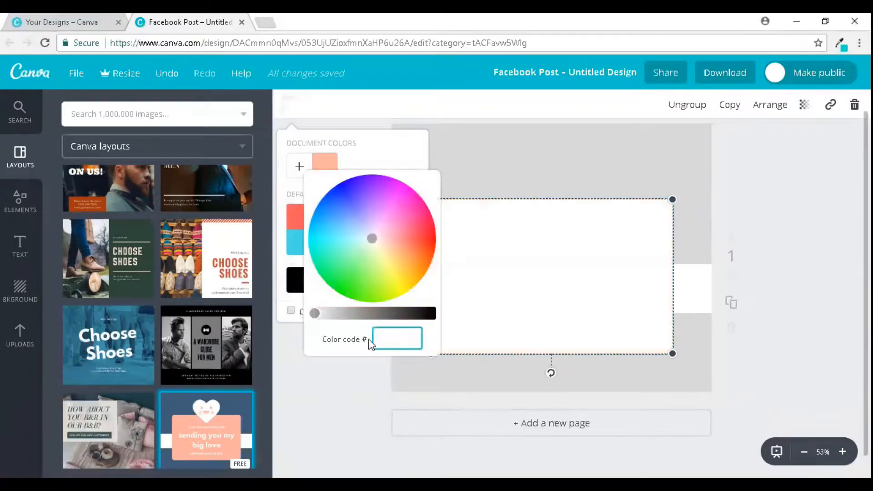
{"action": "type", "text": "b18"}
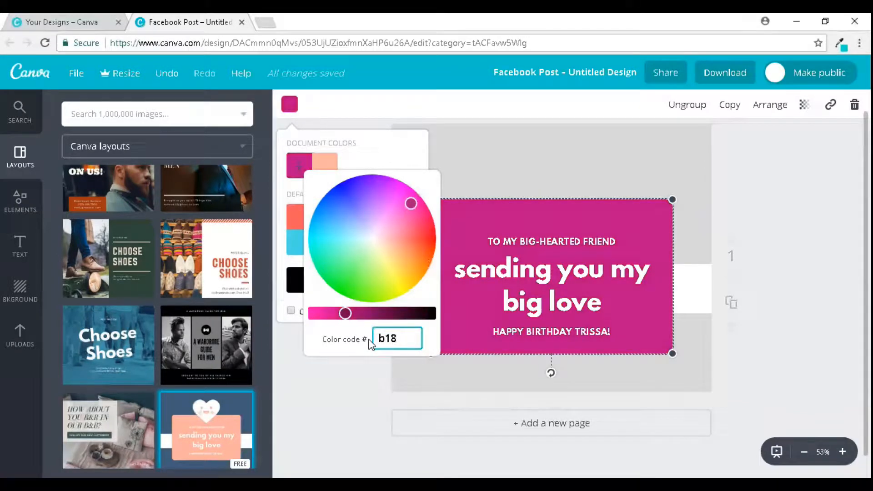
{"action": "type", "text": "3a5"}
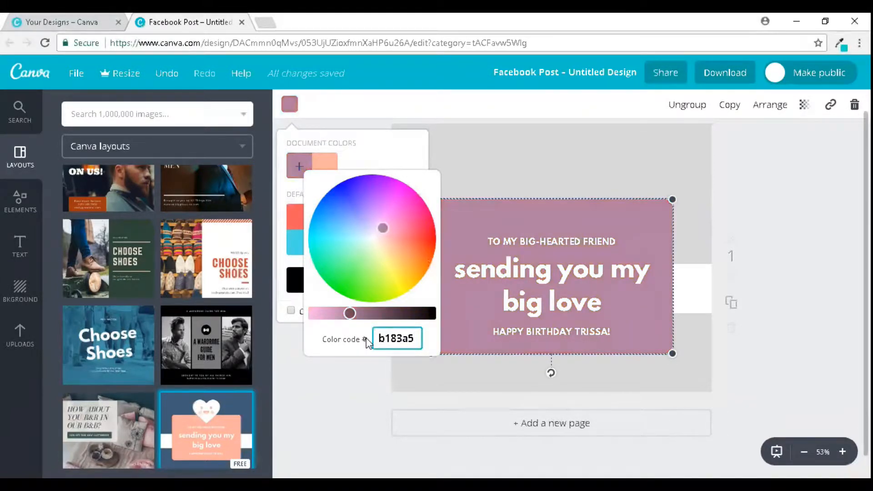
{"action": "key", "text": "Return"}
{"action": "left_click", "coordinate": [343, 341]}
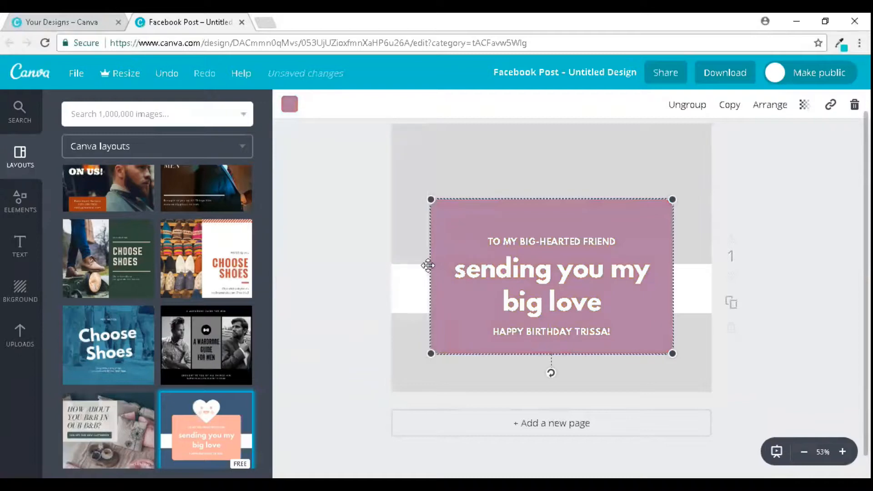
Recolour the white horizontal stripe behind the card with the custom colour code cfb3c8
{"action": "left_click", "coordinate": [415, 276]}
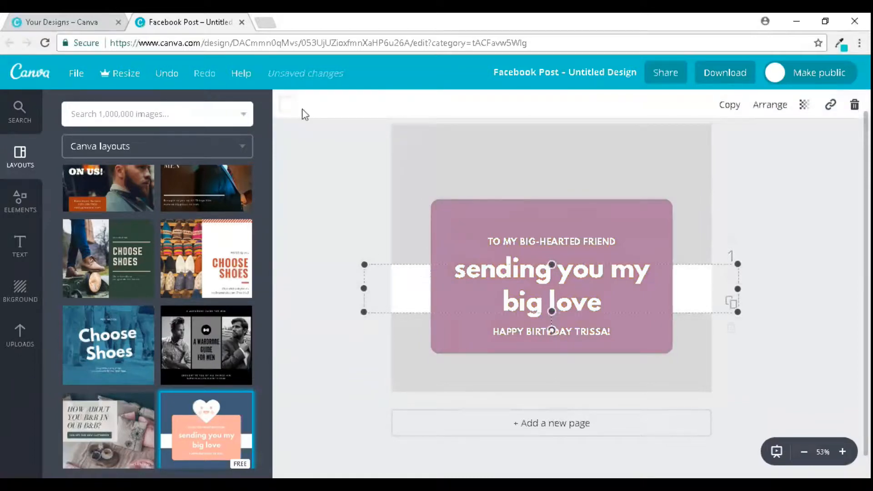
{"action": "left_click", "coordinate": [288, 105]}
{"action": "left_click", "coordinate": [297, 166]}
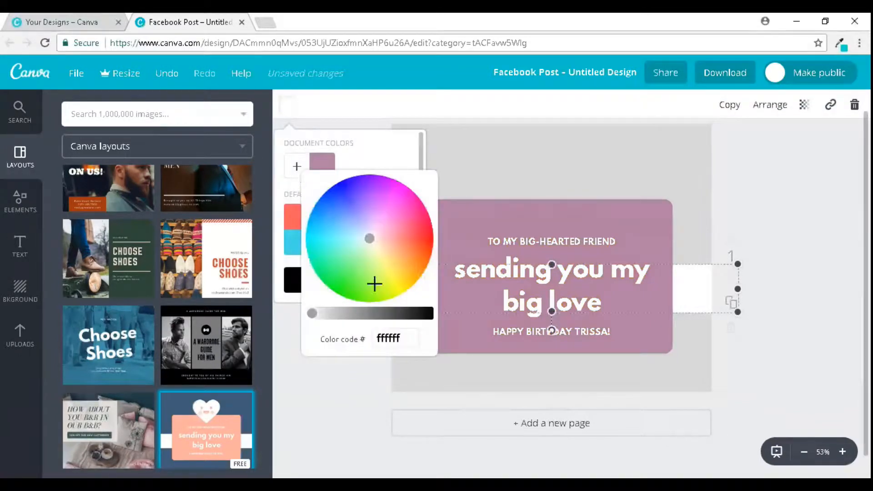
{"action": "left_click", "coordinate": [350, 343]}
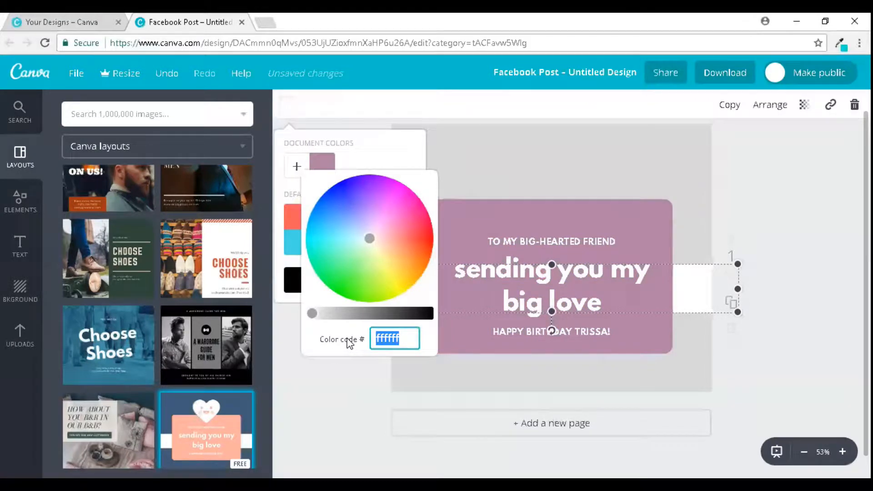
{"action": "type", "text": "cfb"}
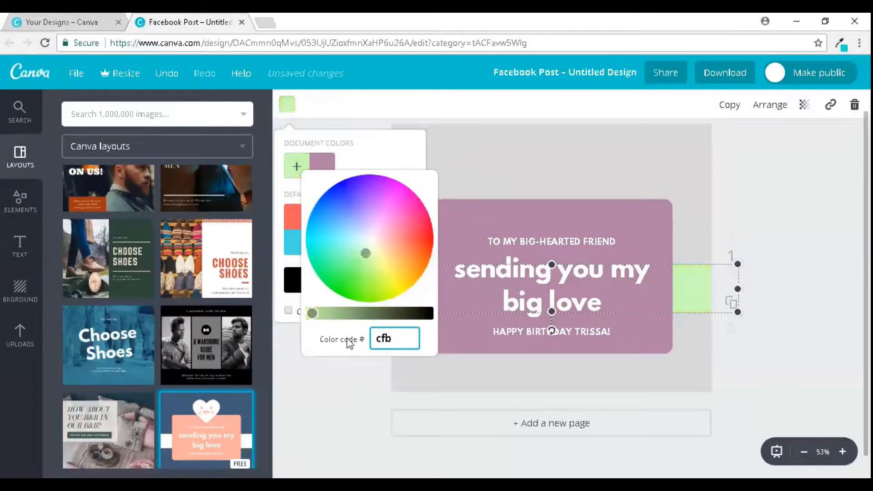
{"action": "type", "text": "3c8"}
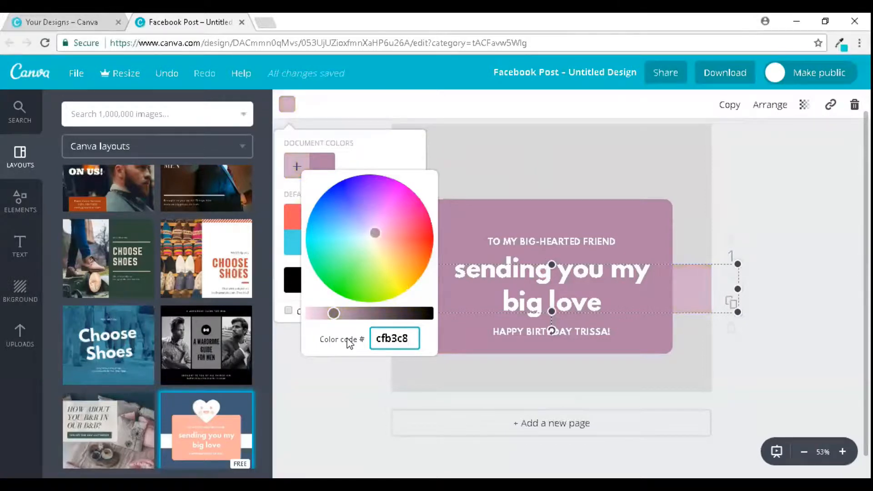
{"action": "key", "text": "Return"}
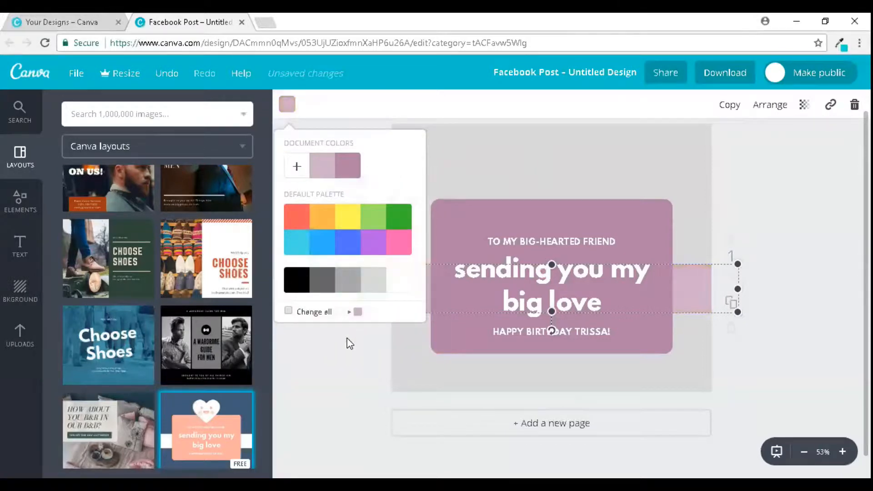
{"action": "left_click", "coordinate": [337, 342]}
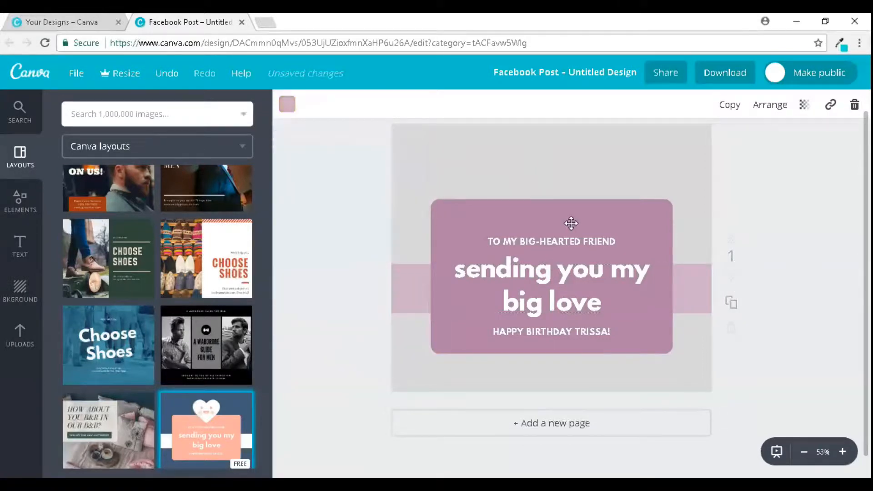
Replace the small text line above the headline with "DRAKECO VIRTUAL SOLUTIONS"
{"action": "left_click", "coordinate": [622, 243]}
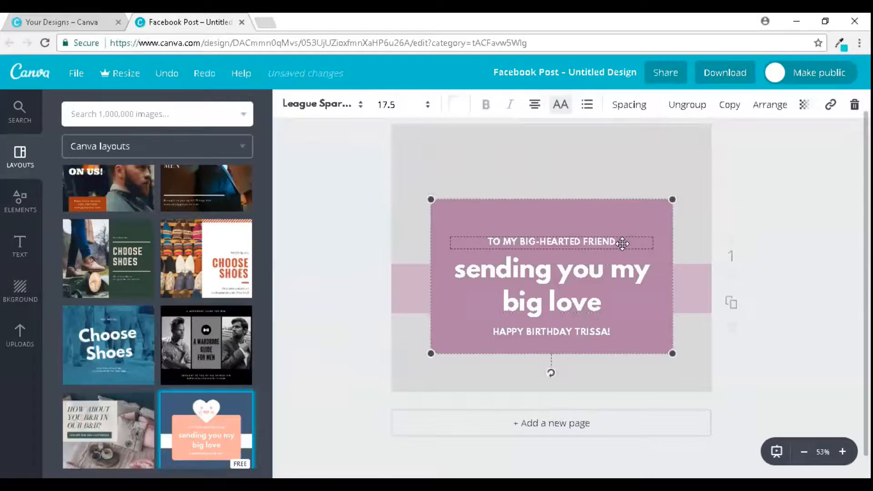
{"action": "left_click_drag", "start_coordinate": [617, 238], "coordinate": [495, 233]}
{"action": "left_click", "coordinate": [617, 239]}
{"action": "type", "text": "DRAKE"}
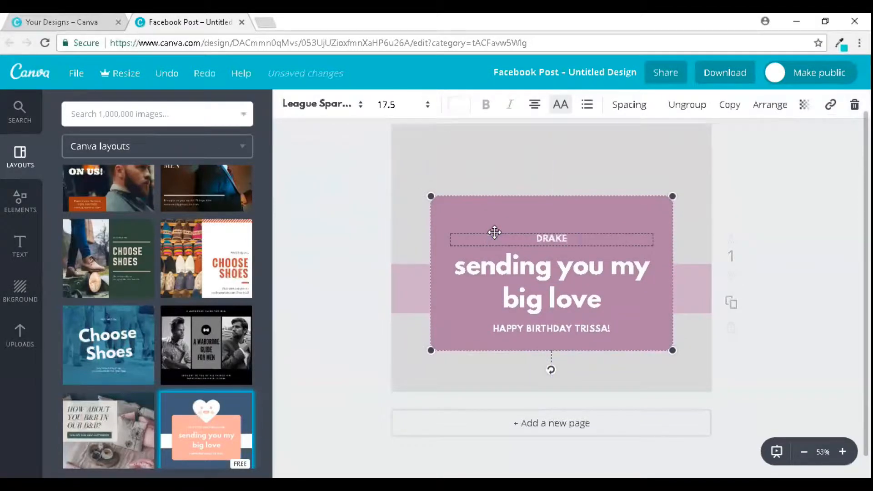
{"action": "type", "text": "CO VIRTUAL SO"}
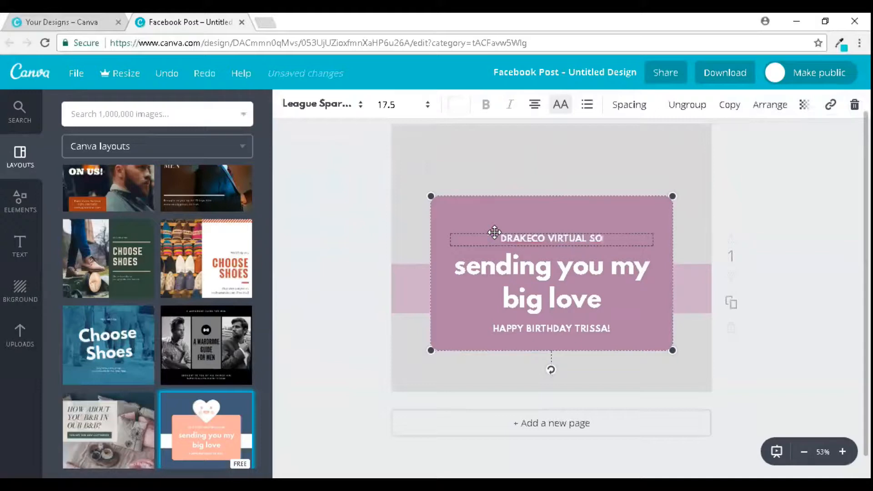
{"action": "type", "text": "LUTIONS"}
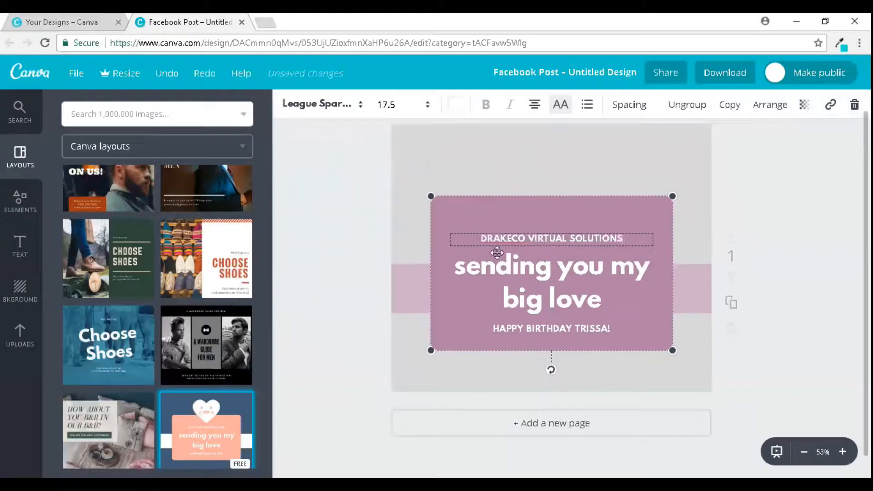
Set the "DRAKECO VIRTUAL SOLUTIONS" line to the Raleway font at size 21
{"action": "left_click", "coordinate": [359, 106]}
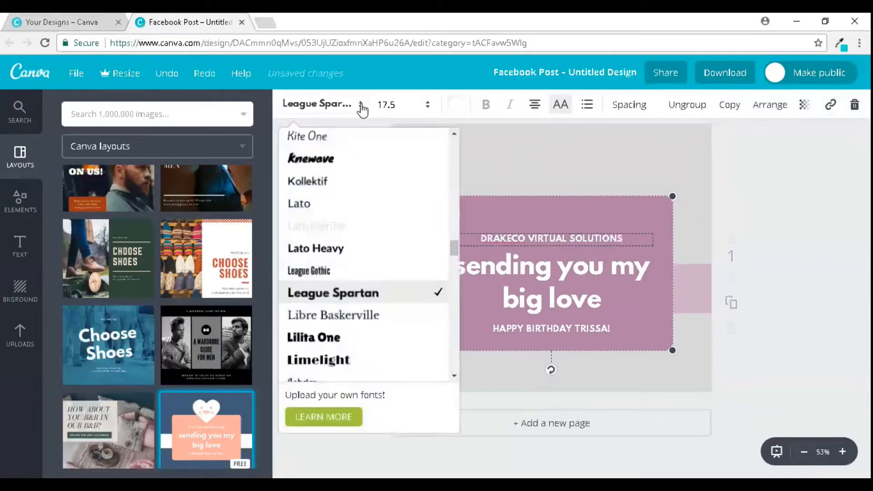
{"action": "left_click_drag", "start_coordinate": [453, 250], "coordinate": [454, 319]}
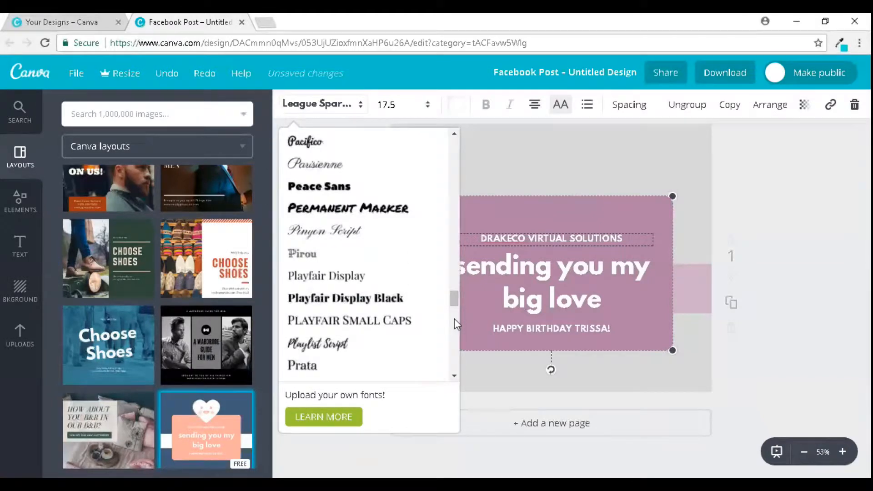
{"action": "left_click", "coordinate": [414, 326]}
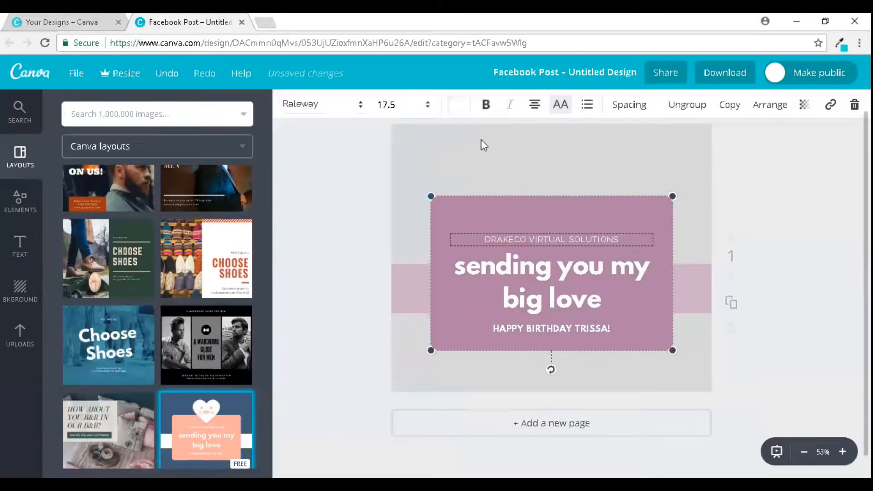
{"action": "left_click", "coordinate": [427, 104]}
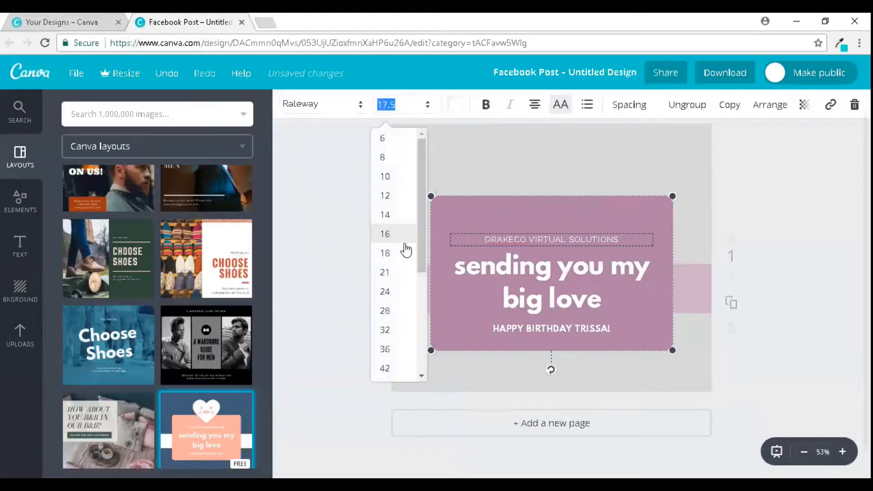
{"action": "left_click", "coordinate": [400, 277]}
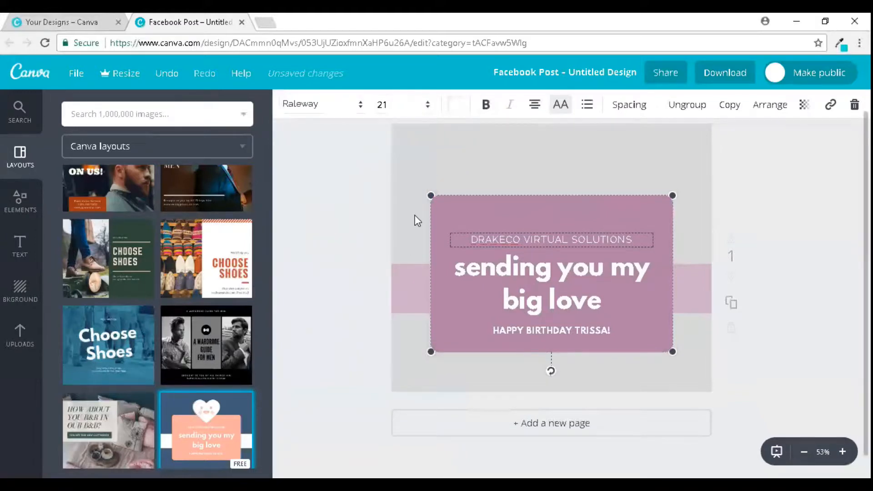
Make the "DRAKECO VIRTUAL SOLUTIONS" line black and bold
{"action": "left_click", "coordinate": [459, 107]}
{"action": "left_click", "coordinate": [459, 278]}
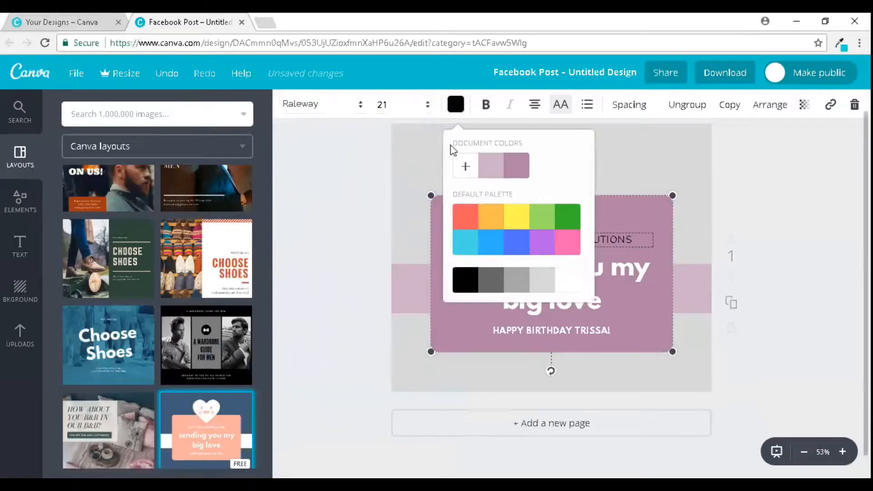
{"action": "left_click", "coordinate": [378, 166]}
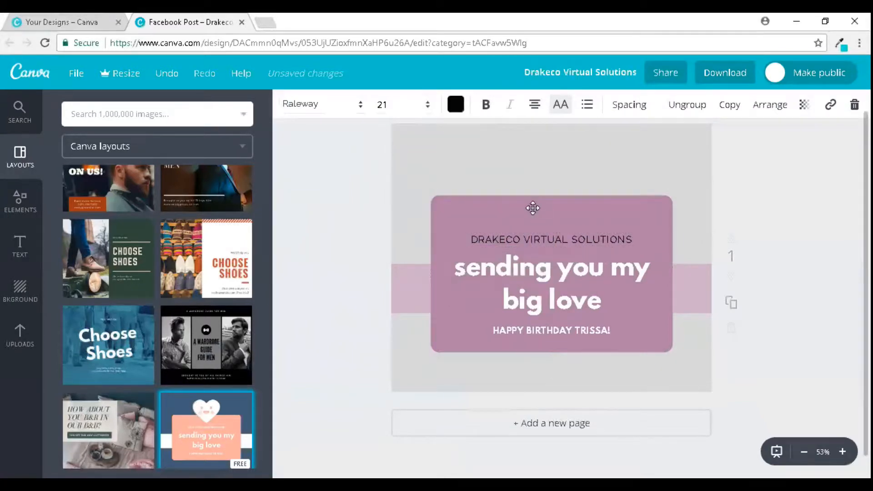
{"action": "left_click", "coordinate": [535, 234]}
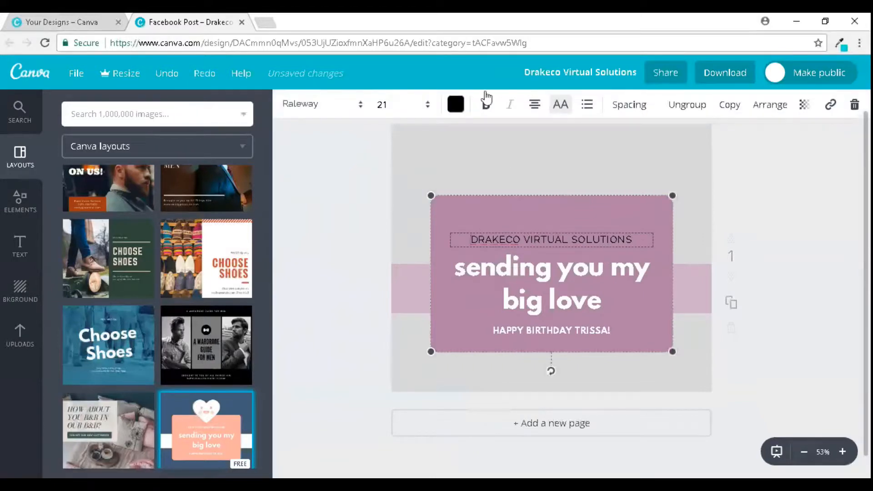
{"action": "left_click", "coordinate": [485, 105]}
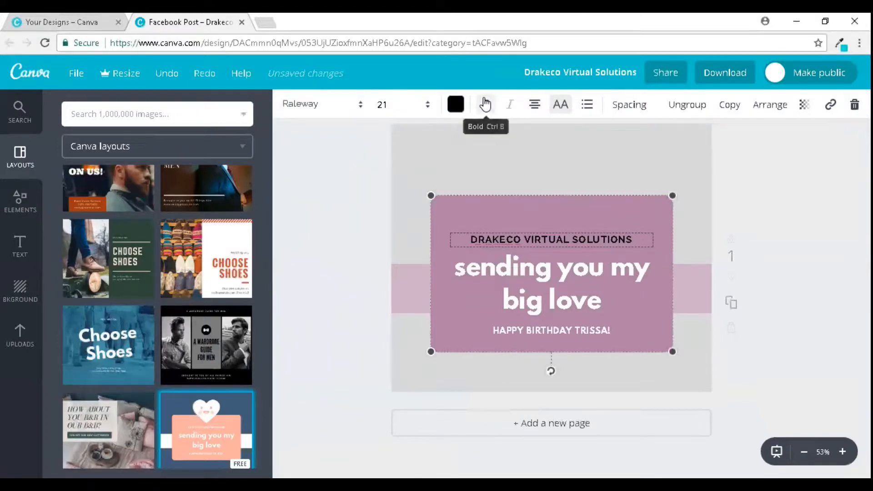
Replace the headline "sending you my big love" with "CANVA 101"
{"action": "left_click", "coordinate": [522, 288]}
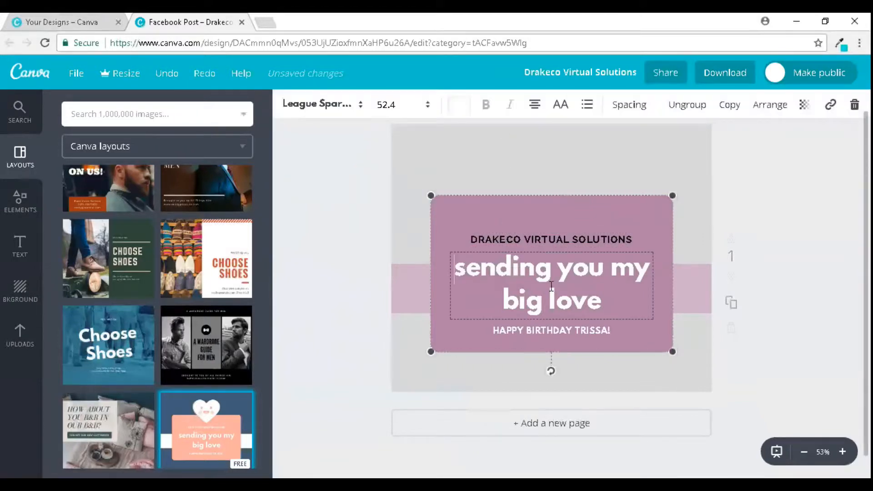
{"action": "left_click_drag", "start_coordinate": [608, 301], "coordinate": [449, 267]}
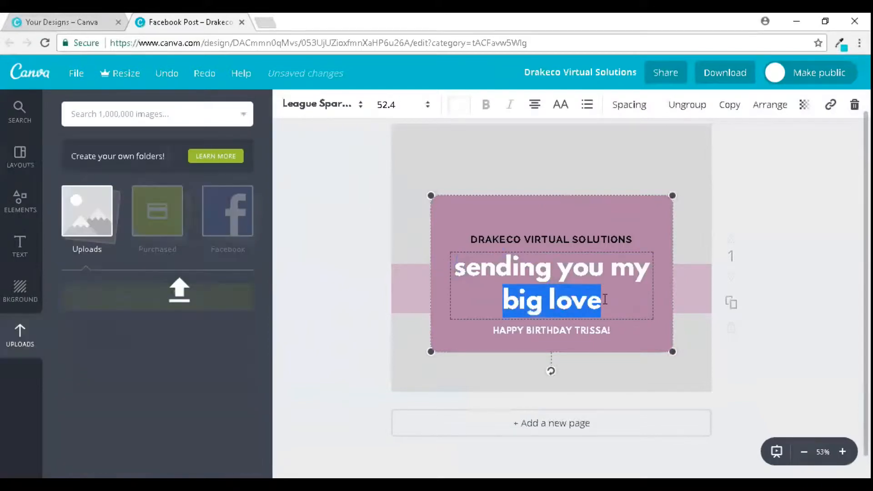
{"action": "left_click", "coordinate": [606, 299]}
{"action": "left_click_drag", "start_coordinate": [596, 304], "coordinate": [454, 272]}
{"action": "type", "text": "C"}
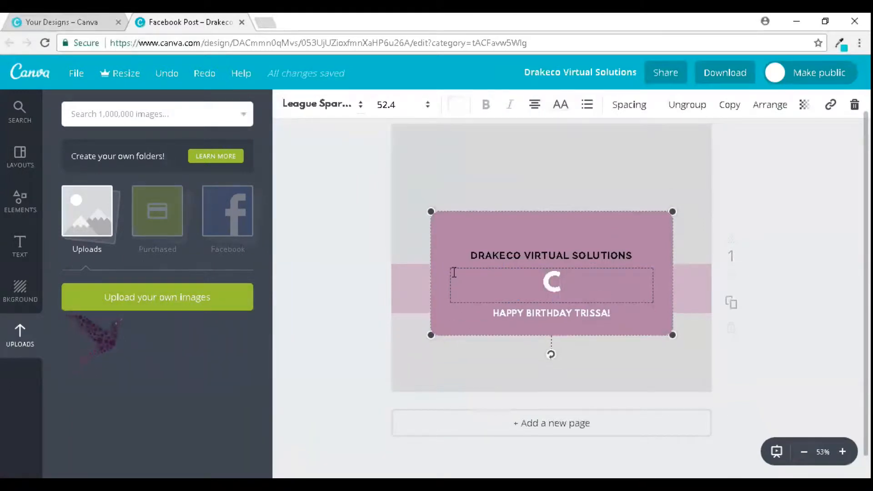
{"action": "type", "text": "ANVA"}
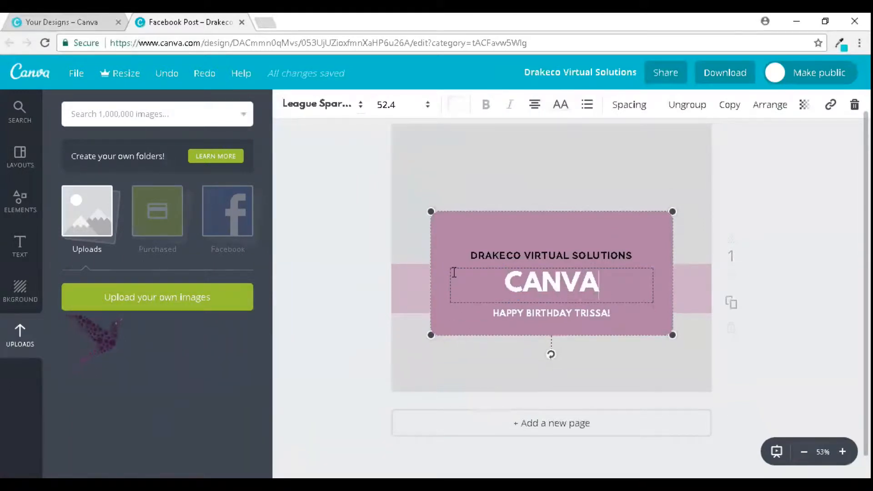
{"action": "type", "text": " 101"}
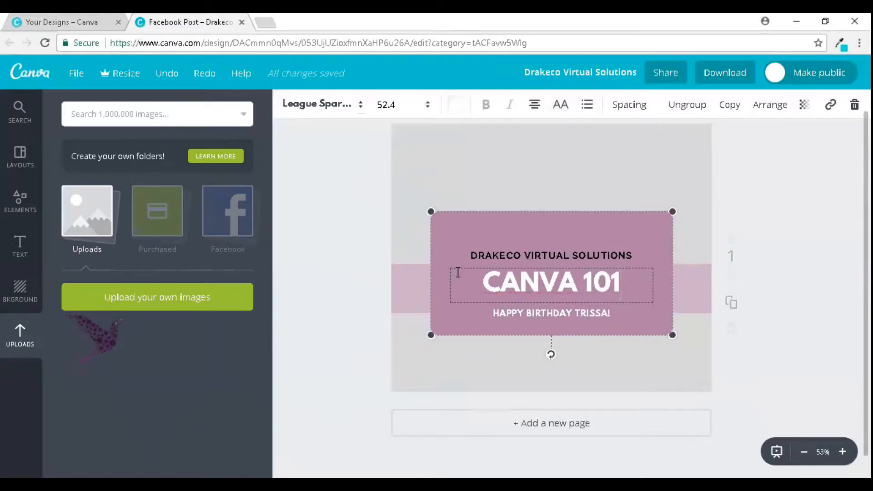
Set the "CANVA 101" headline to the Anton font at size 80
{"action": "left_click", "coordinate": [359, 106]}
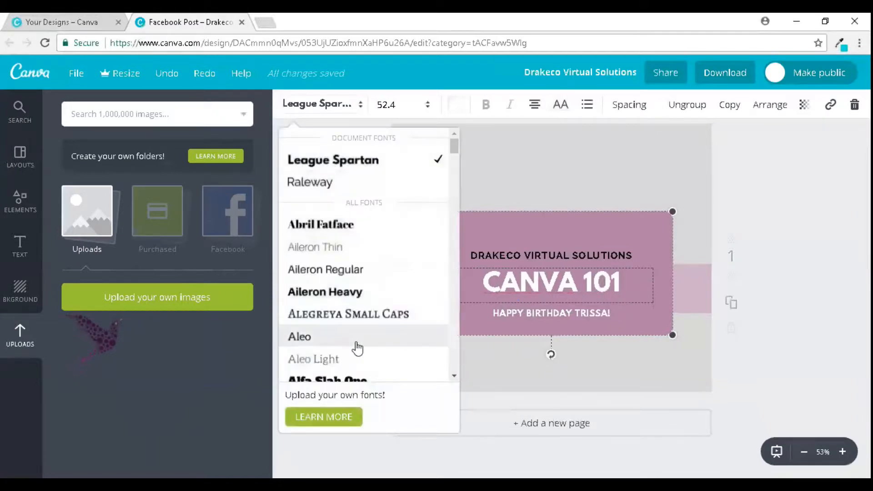
{"action": "left_click", "coordinate": [453, 346]}
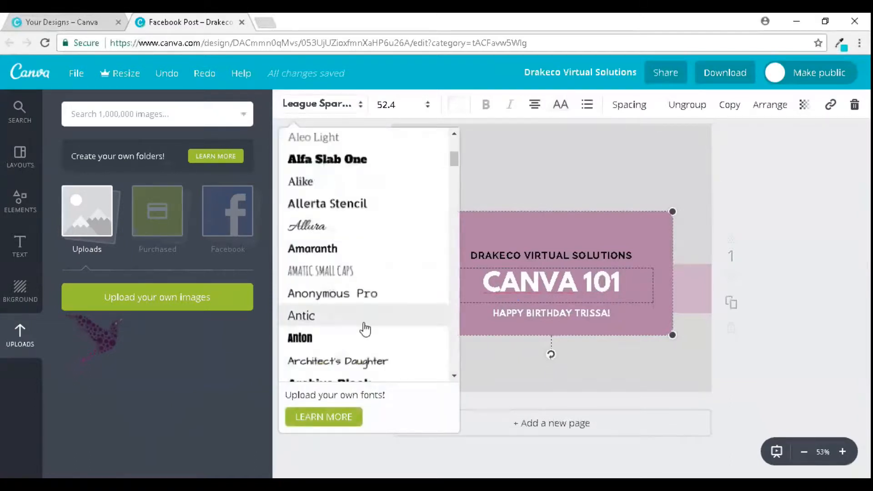
{"action": "left_click", "coordinate": [356, 339]}
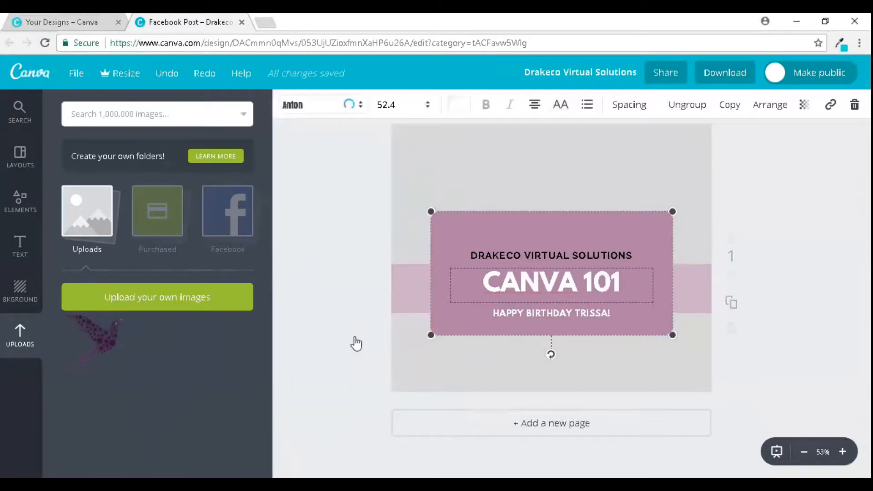
{"action": "left_click", "coordinate": [431, 109]}
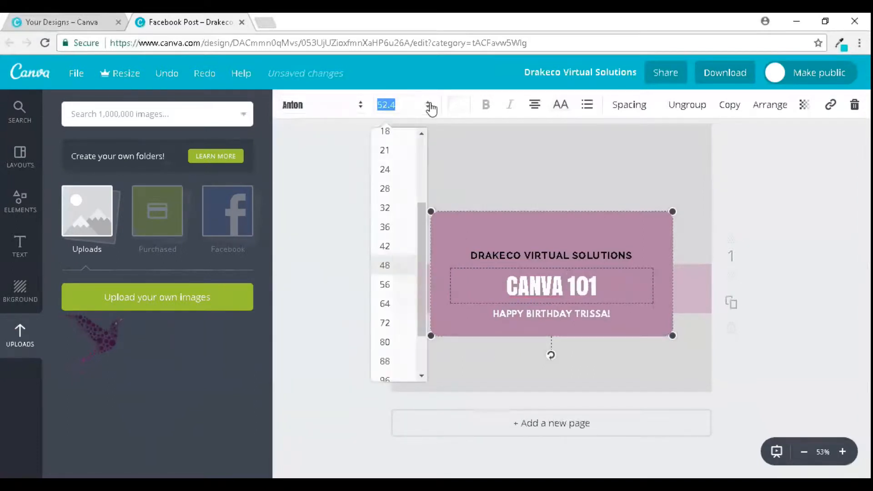
{"action": "left_click", "coordinate": [389, 353]}
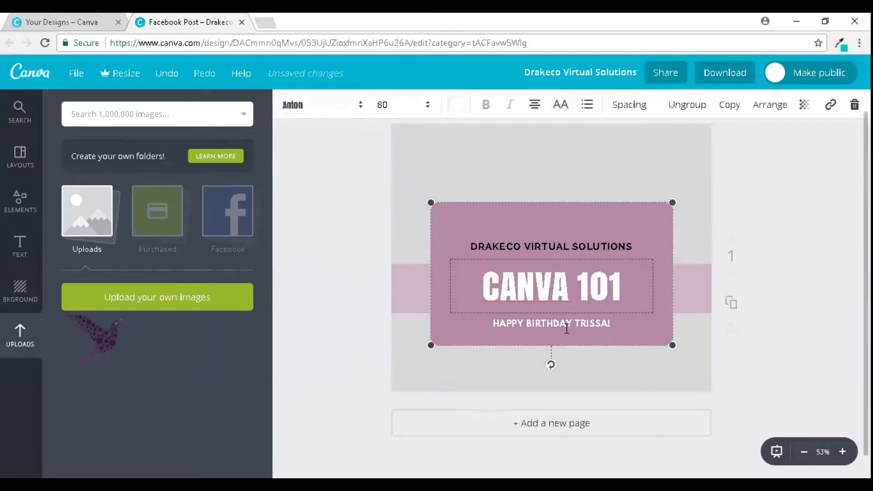
Replace the birthday line below the headline with "LIKE US ON FACEBOOK: DRAKECOSOLUTIONS"
{"action": "left_click", "coordinate": [566, 326]}
{"action": "left_click_drag", "start_coordinate": [614, 324], "coordinate": [504, 323]}
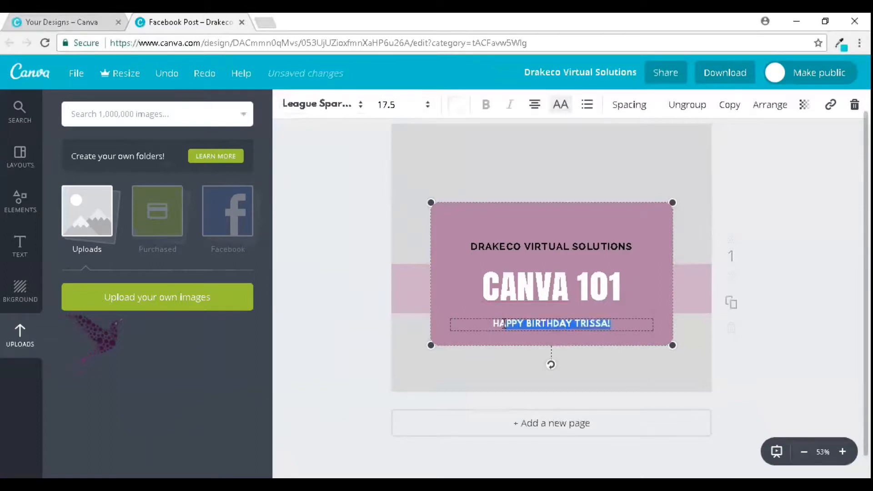
{"action": "type", "text": "L"}
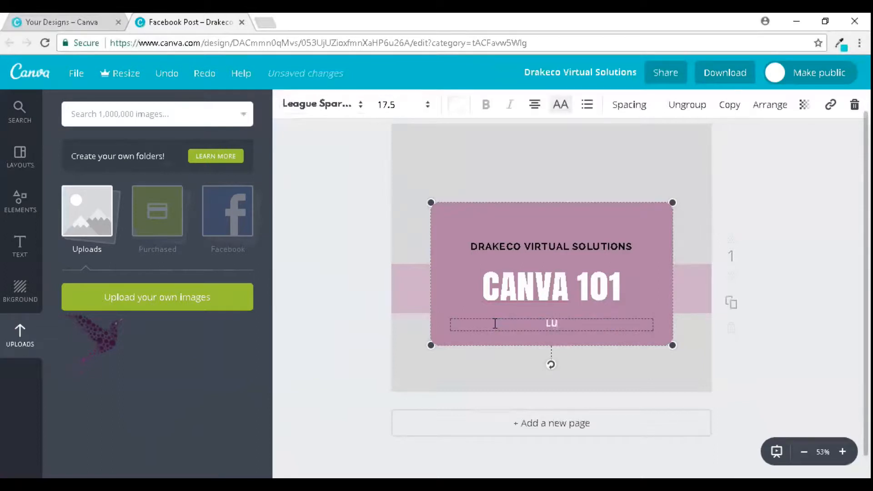
{"action": "type", "text": "IKE US ON FACEBOOK"}
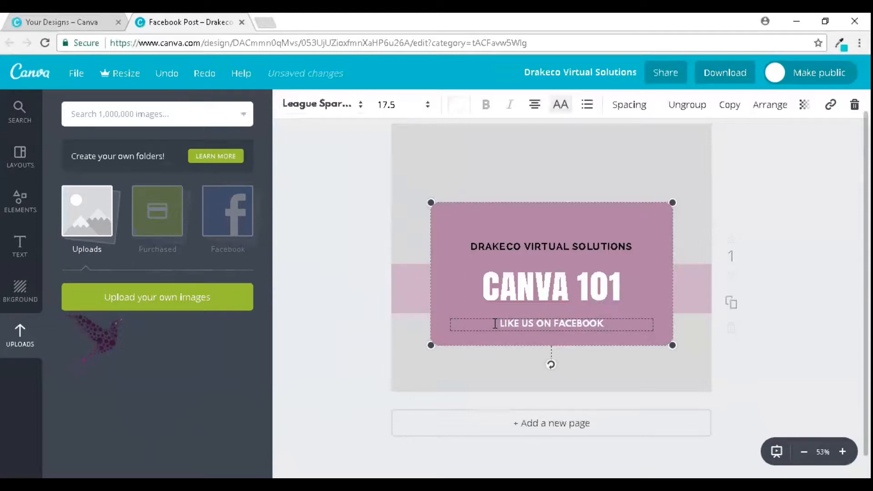
{"action": "type", "text": ": "}
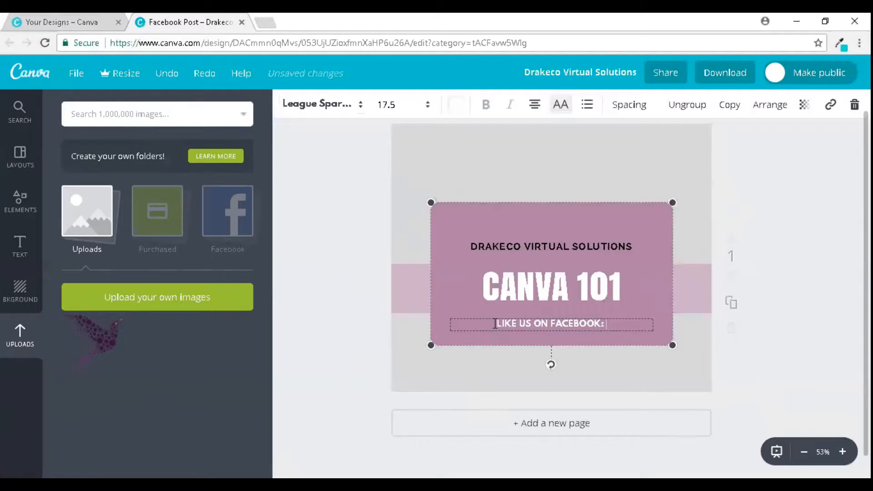
{"action": "type", "text": "DRAKECO"}
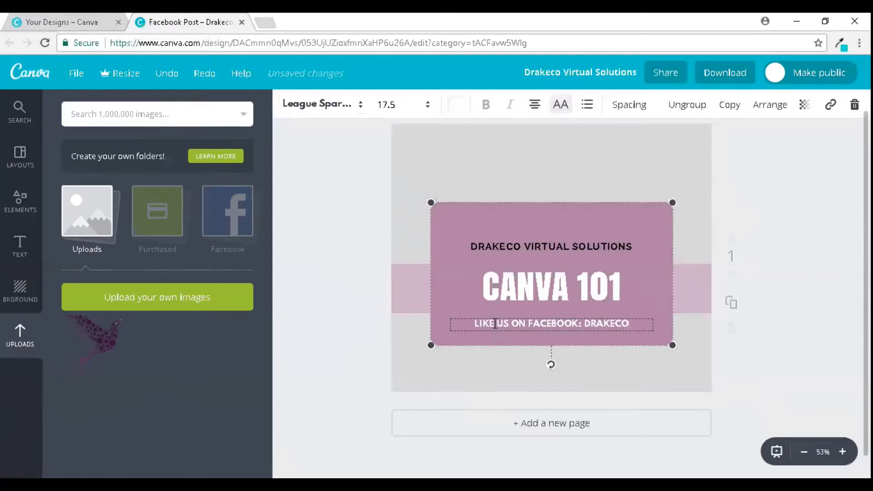
{"action": "type", "text": "SOL"}
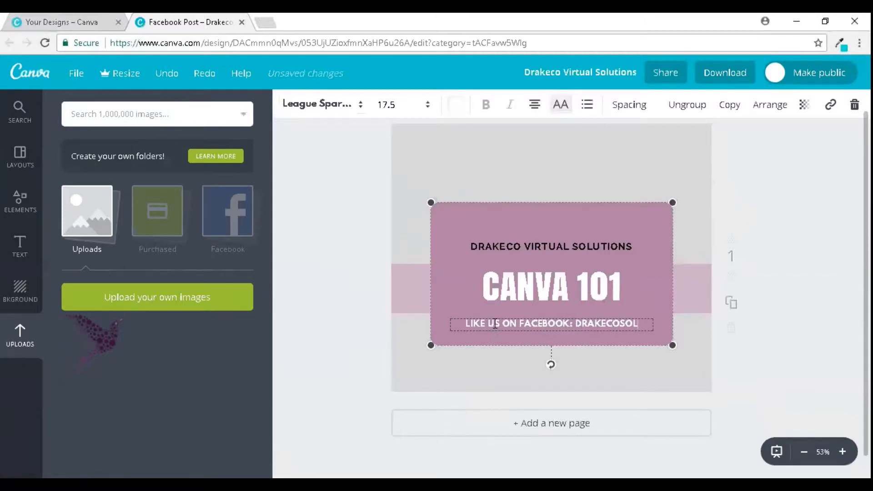
{"action": "type", "text": "UTIONS"}
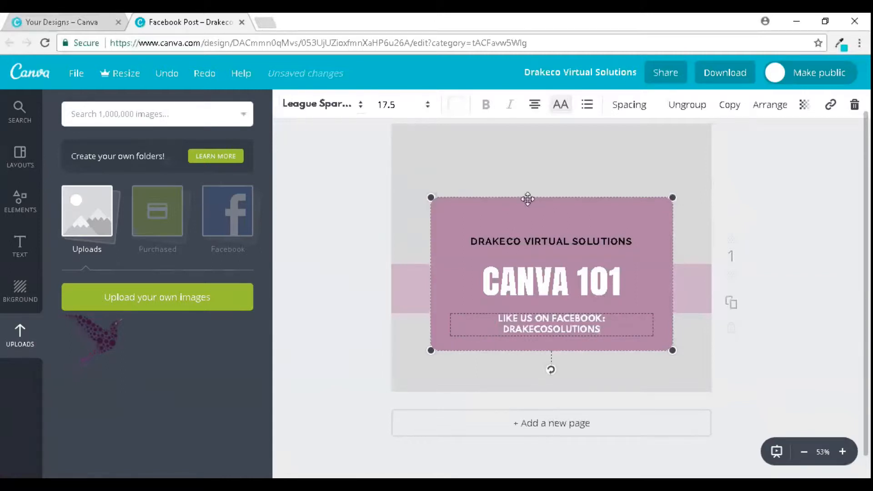
Make the "LIKE US ON FACEBOOK" text black and set its size to 18
{"action": "left_click", "coordinate": [457, 105]}
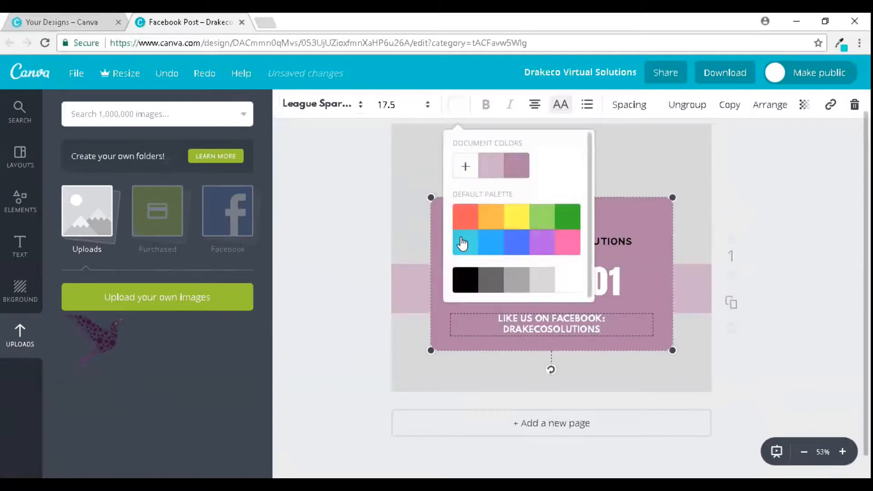
{"action": "left_click", "coordinate": [463, 281]}
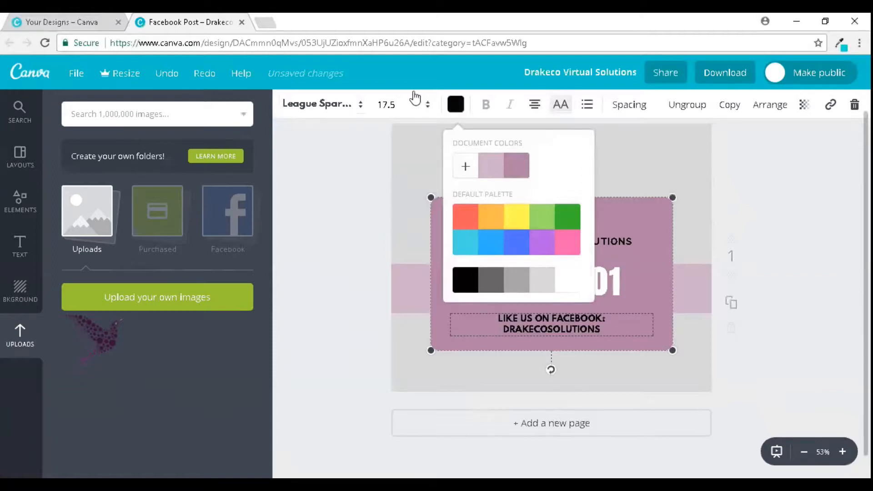
{"action": "left_click", "coordinate": [427, 104]}
{"action": "left_click", "coordinate": [388, 253]}
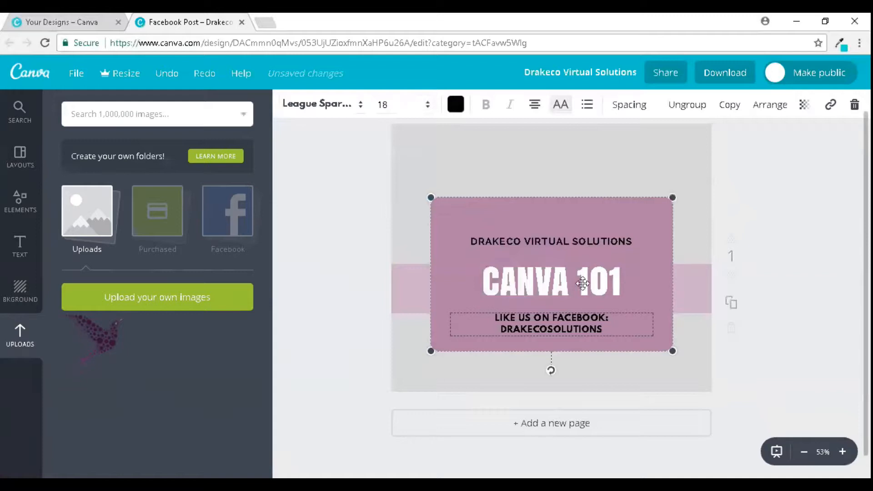
Set the "LIKE US ON FACEBOOK" text to bold Raleway at size 24
{"action": "left_click", "coordinate": [361, 106]}
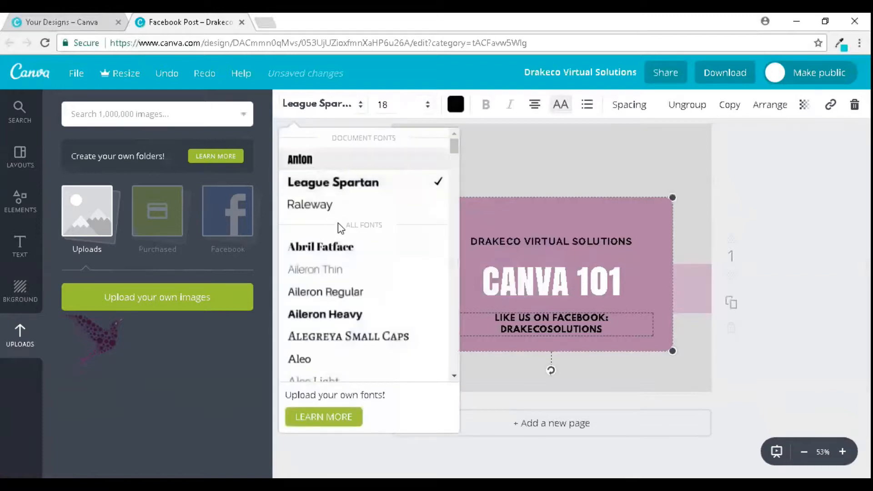
{"action": "left_click", "coordinate": [339, 208]}
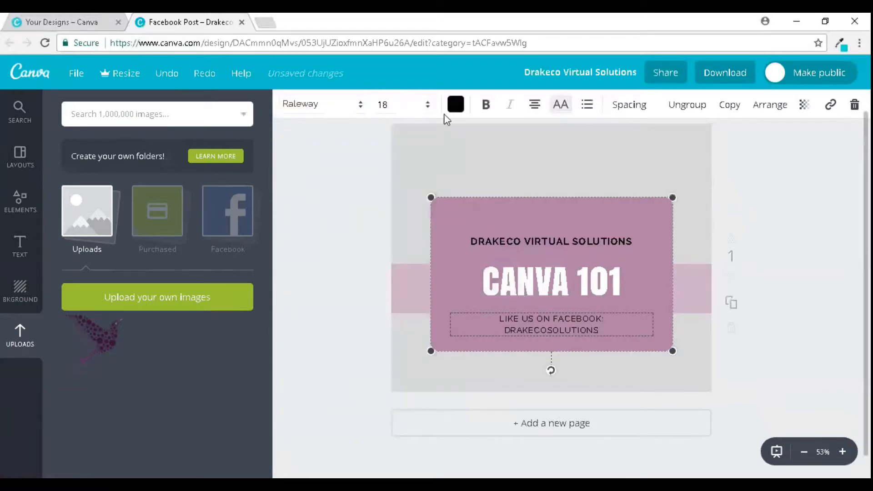
{"action": "left_click", "coordinate": [485, 105]}
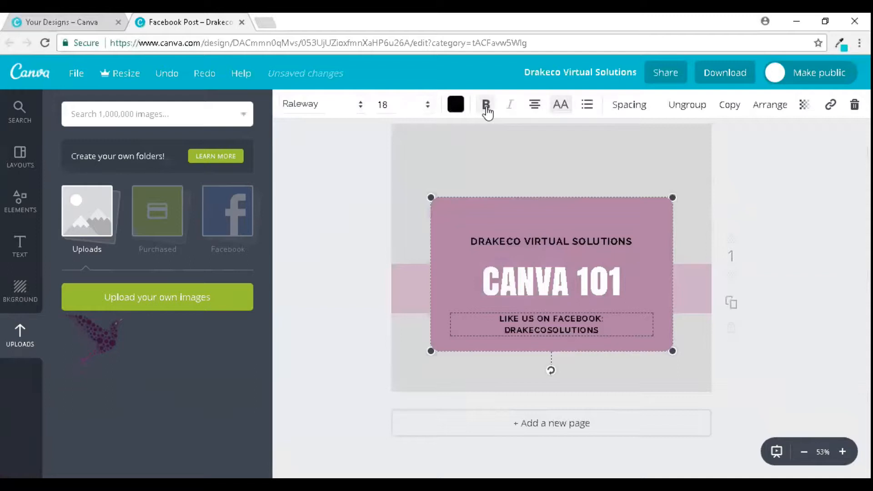
{"action": "left_click", "coordinate": [427, 106]}
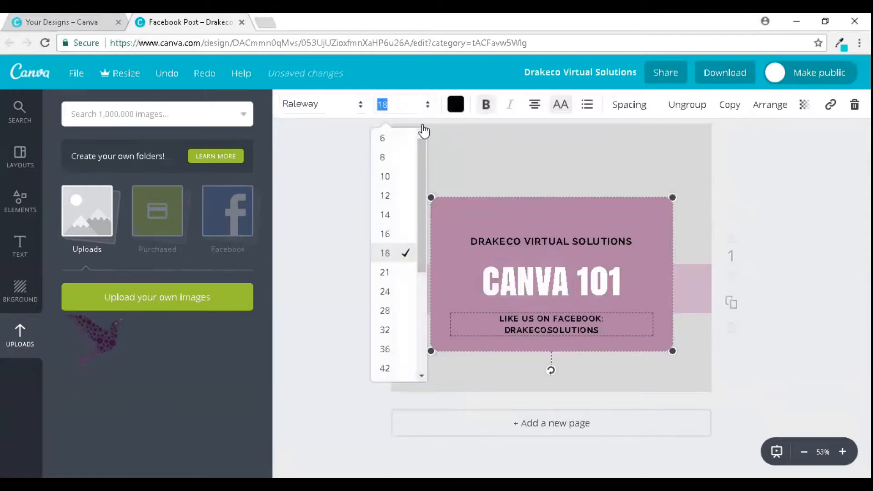
{"action": "left_click", "coordinate": [386, 291]}
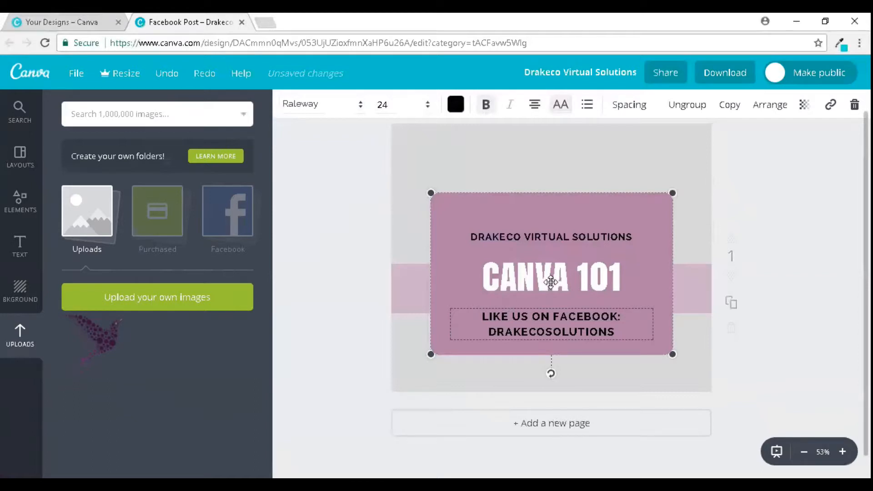
{"action": "left_click", "coordinate": [550, 282]}
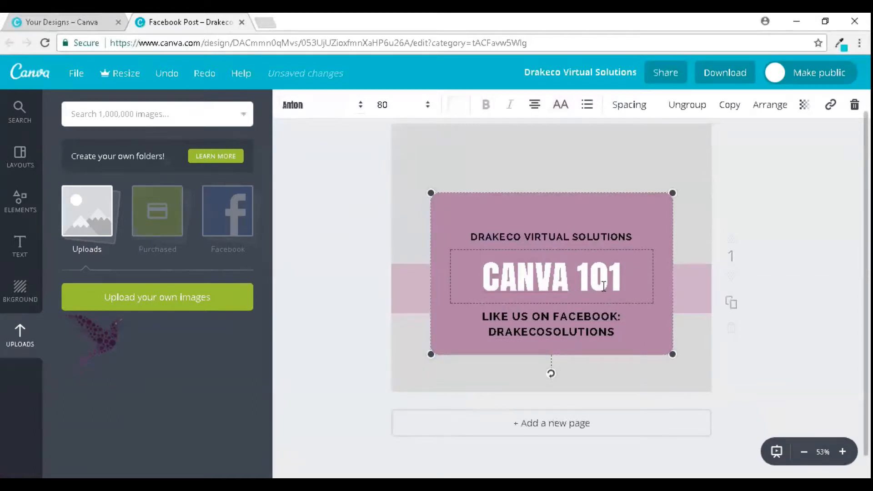
{"action": "left_click", "coordinate": [615, 233]}
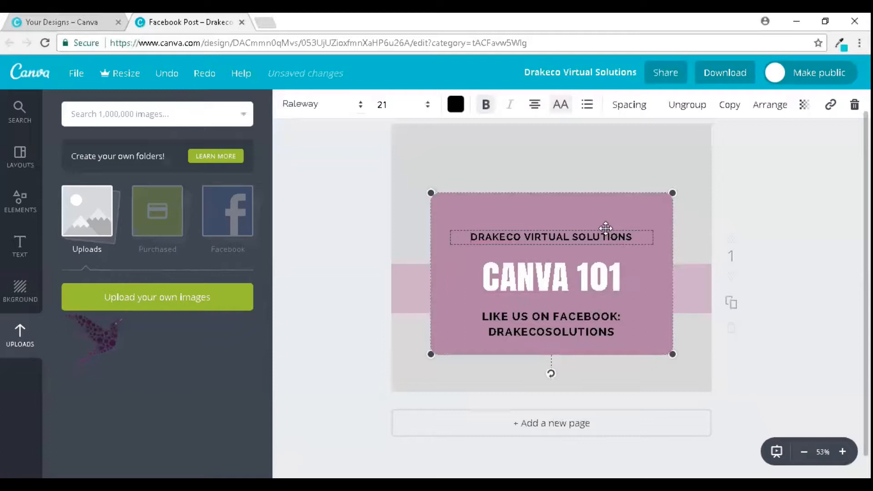
{"action": "left_click_drag", "start_coordinate": [605, 227], "coordinate": [607, 227]}
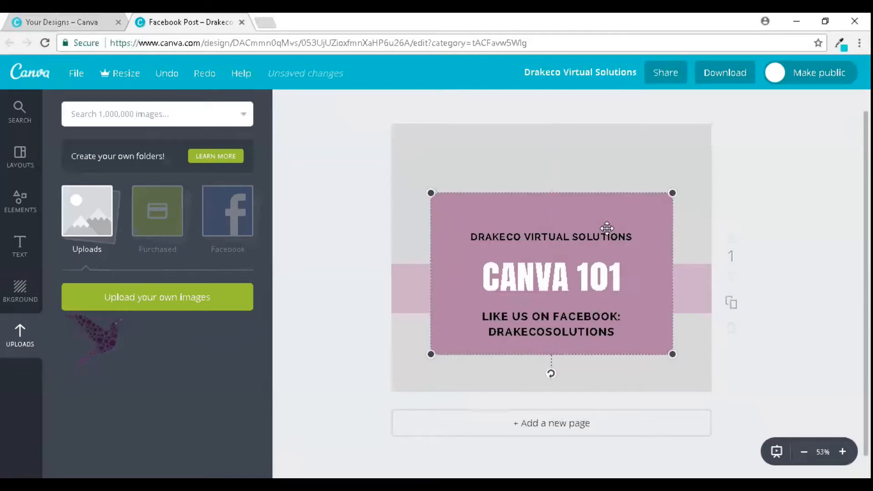
{"action": "left_click", "coordinate": [536, 269]}
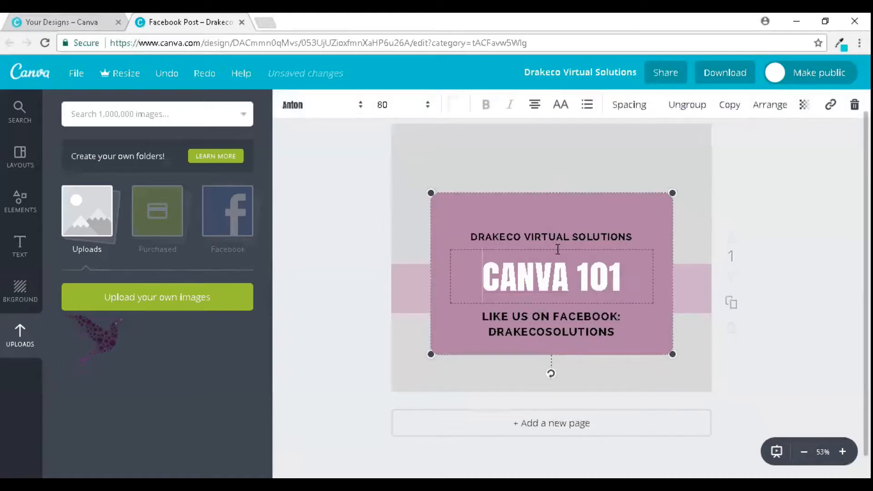
{"action": "left_click_drag", "start_coordinate": [555, 246], "coordinate": [556, 246]}
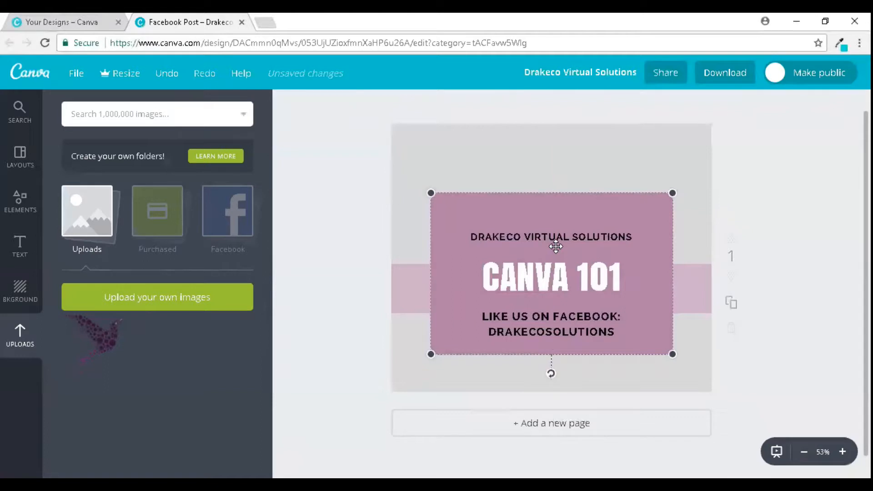
Add the free circle outline with a dashed inner ring and shrink it to sit centred over the card's upper edge
{"action": "left_click", "coordinate": [32, 218]}
{"action": "left_click", "coordinate": [105, 278]}
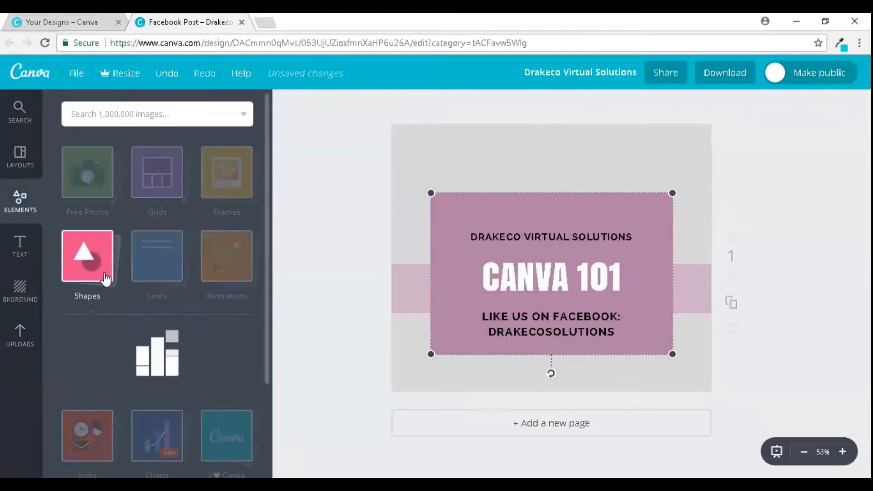
{"action": "left_click_drag", "start_coordinate": [266, 214], "coordinate": [273, 372]}
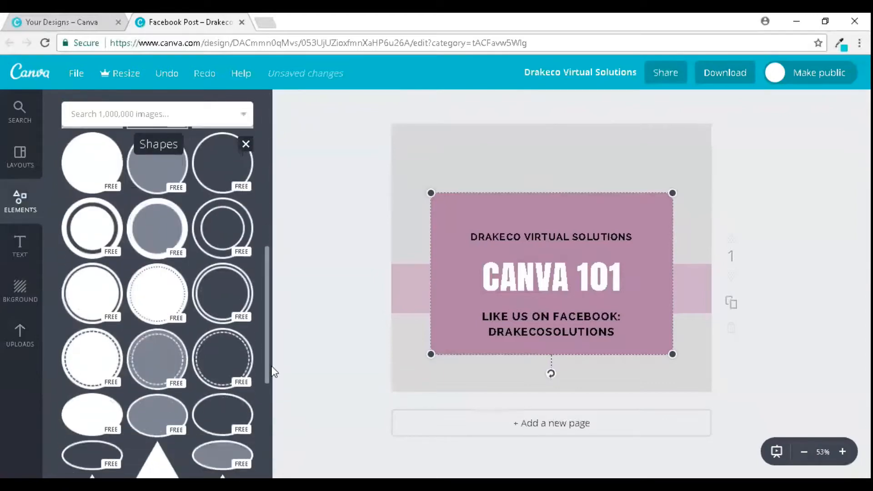
{"action": "left_click", "coordinate": [227, 360]}
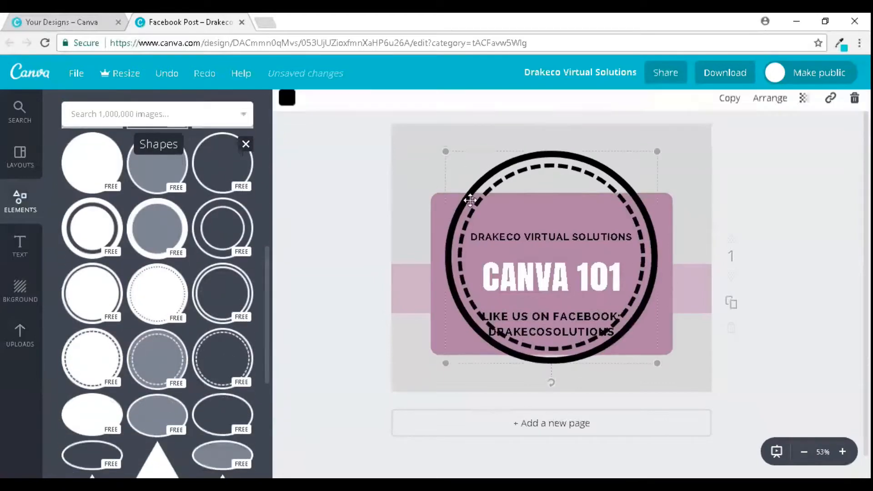
{"action": "left_click_drag", "start_coordinate": [447, 151], "coordinate": [526, 157]}
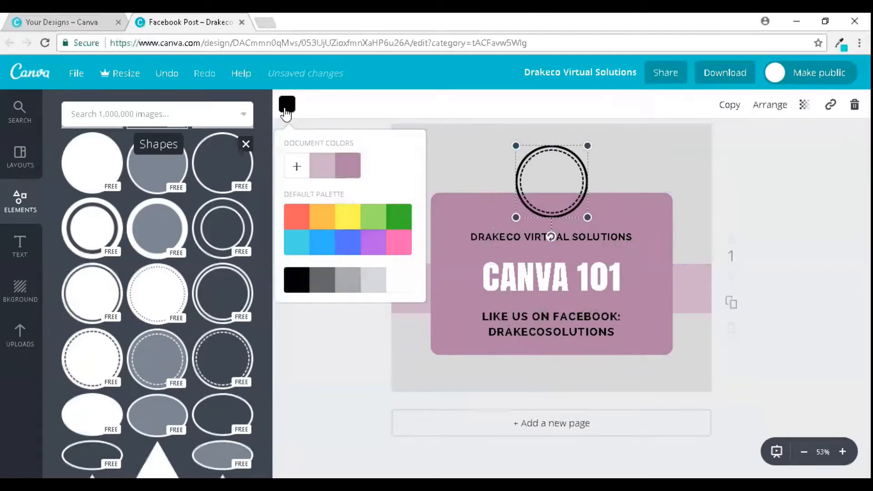
Try the pink document colours on the circle outline, and set its custom colour code to 8c597f
{"action": "left_click", "coordinate": [324, 172]}
{"action": "left_click", "coordinate": [350, 173]}
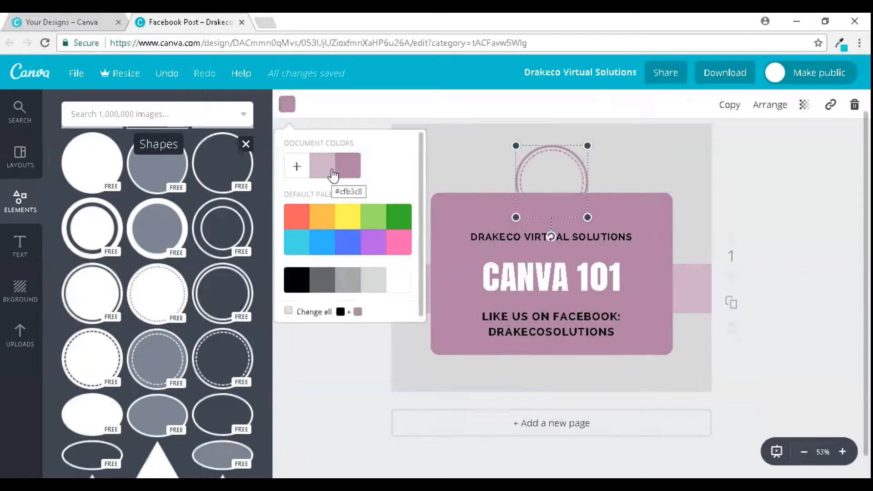
{"action": "left_click", "coordinate": [298, 172]}
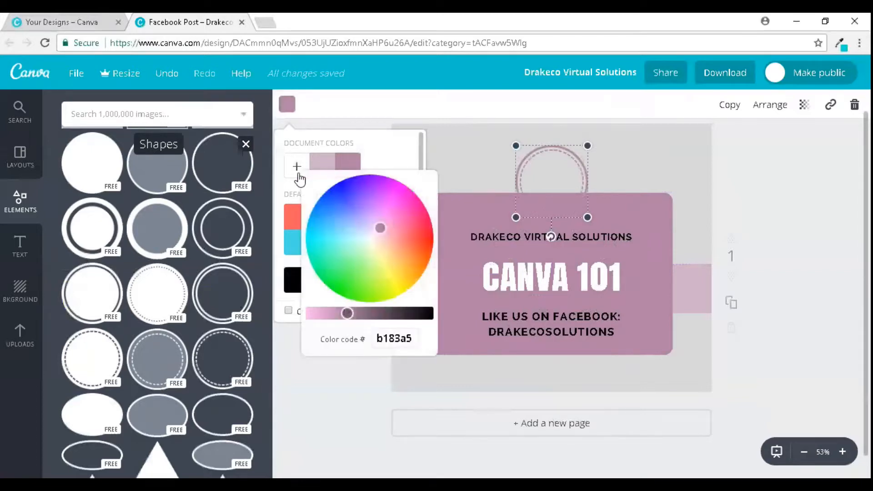
{"action": "double_click", "coordinate": [415, 337]}
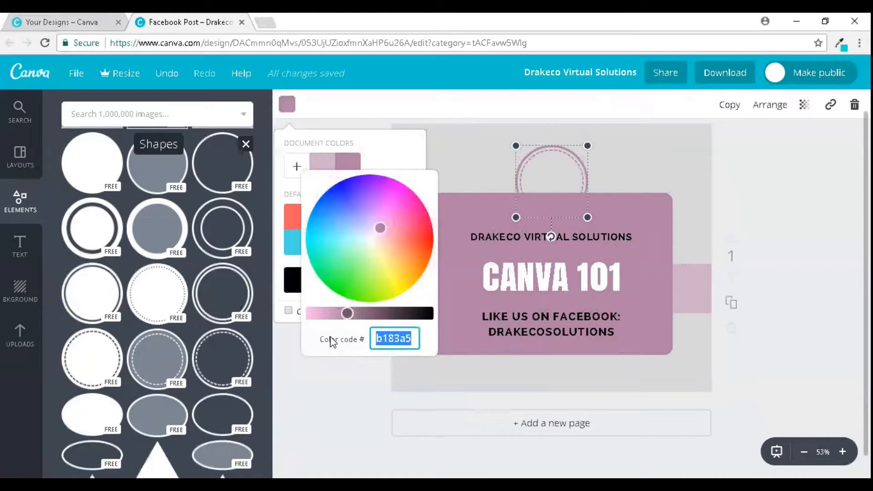
{"action": "type", "text": "85"}
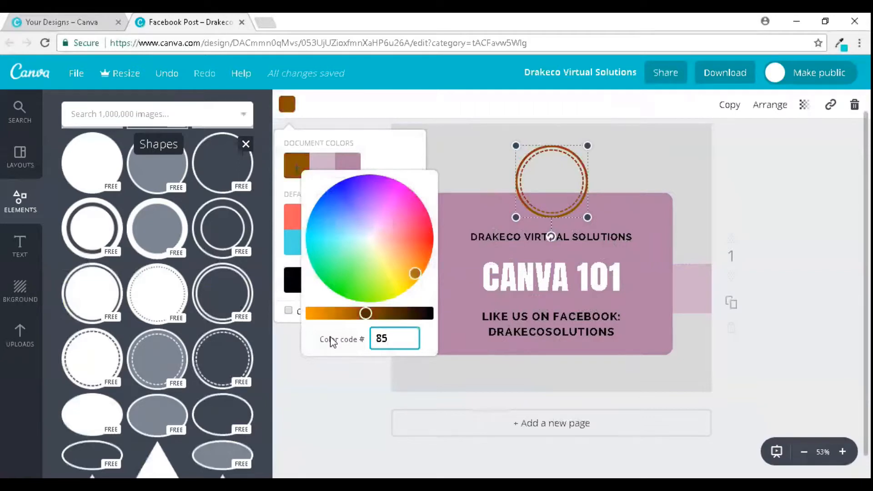
{"action": "key", "text": "BackSpace"}
{"action": "type", "text": "c5"}
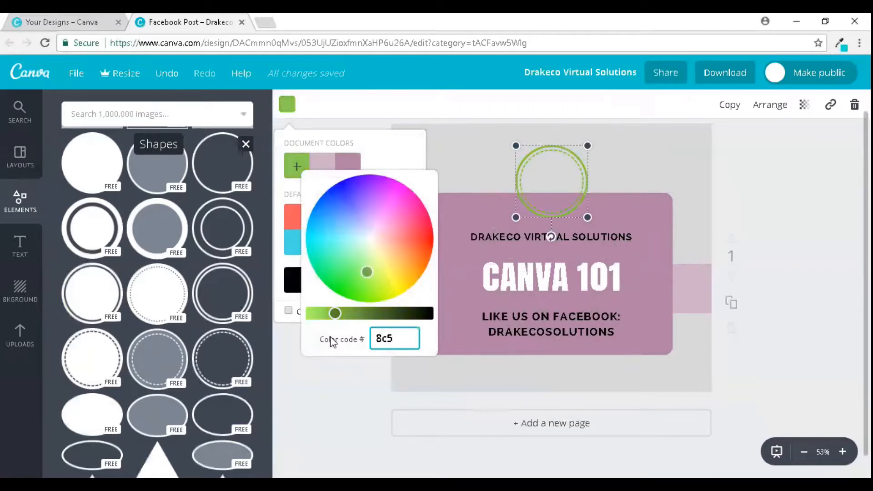
{"action": "type", "text": "97f"}
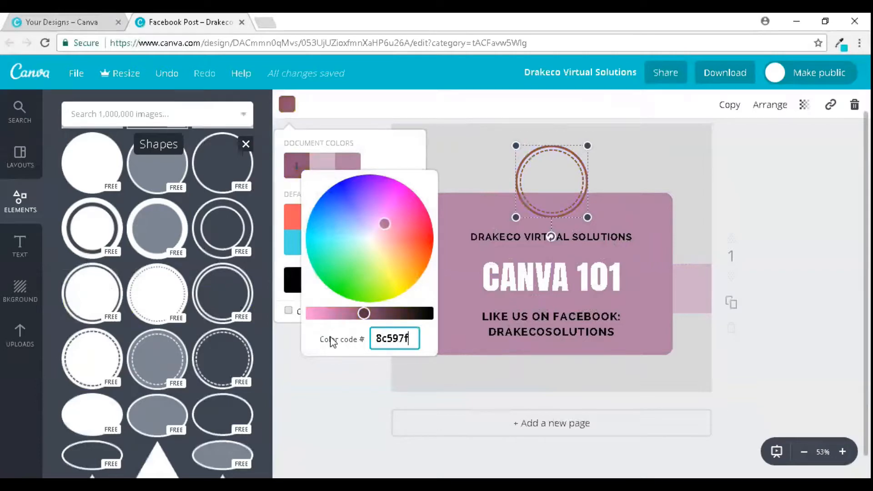
Apply the custom colour 8c597f to the circle outline and deselect it
{"action": "key", "text": "Return"}
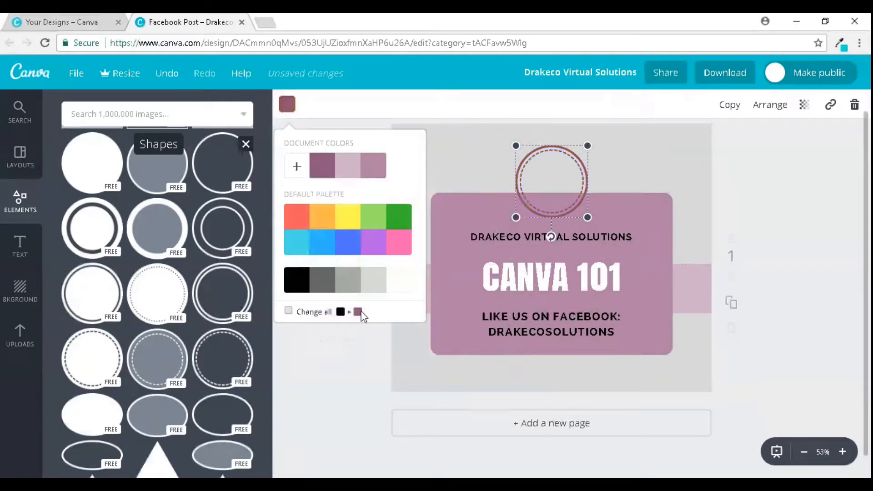
{"action": "left_click", "coordinate": [298, 347]}
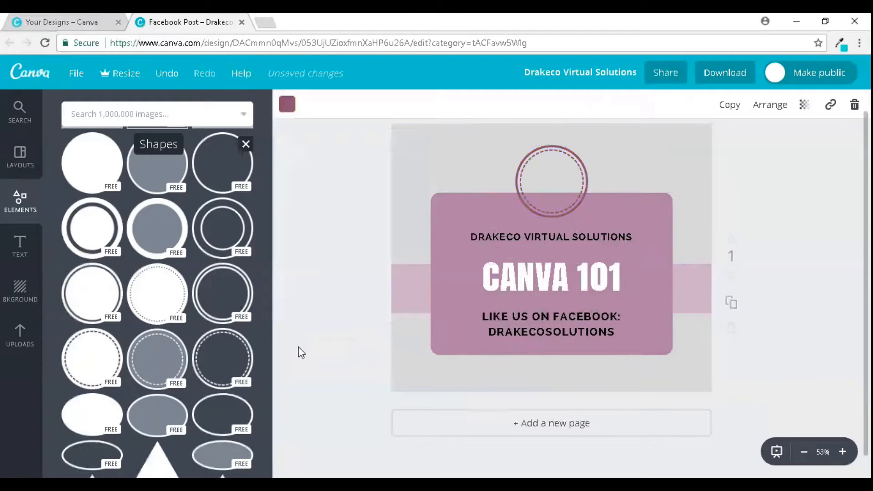
Upload the favcon bird image from the Desktop folder and add it to the design
{"action": "left_click", "coordinate": [21, 334]}
{"action": "left_click", "coordinate": [124, 302]}
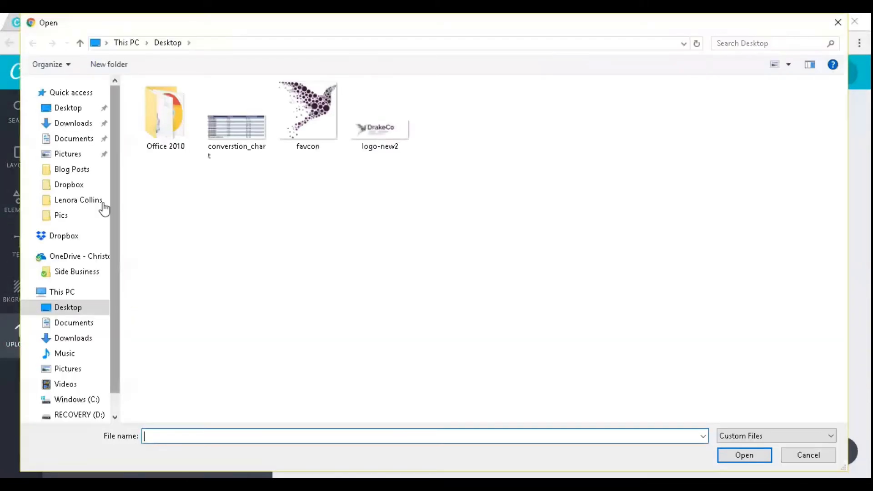
{"action": "left_click", "coordinate": [295, 129]}
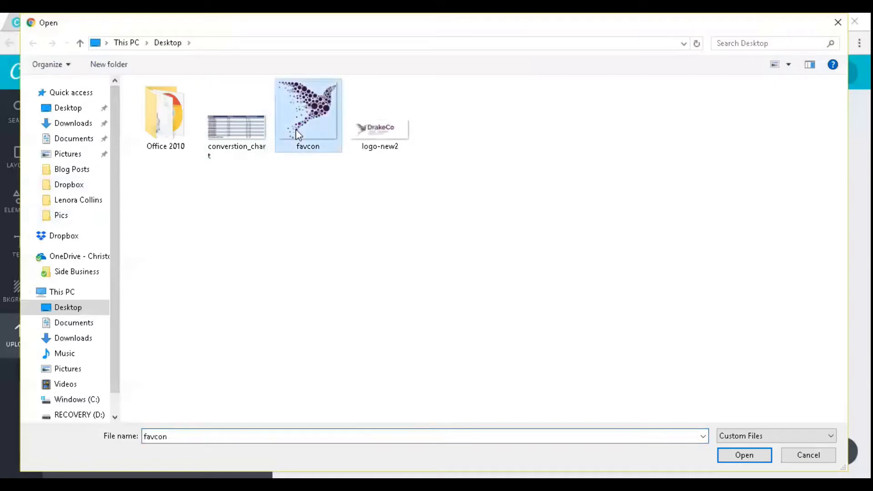
{"action": "left_click", "coordinate": [745, 455]}
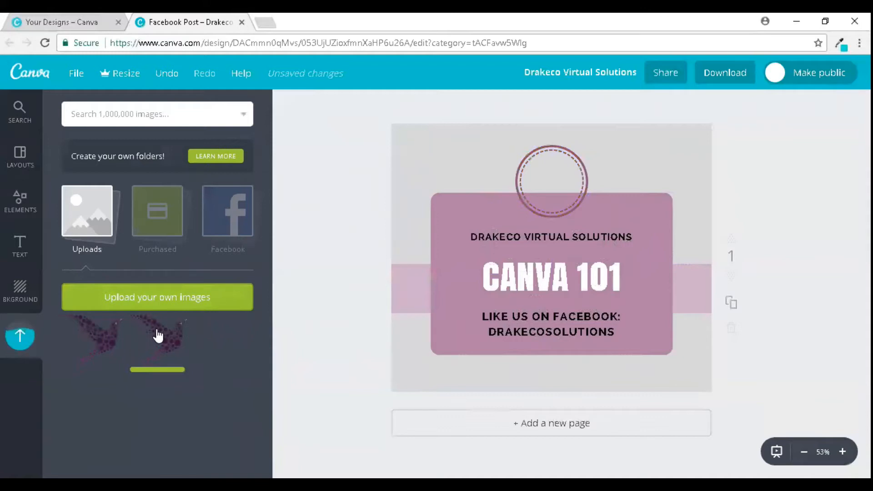
{"action": "left_click", "coordinate": [157, 332]}
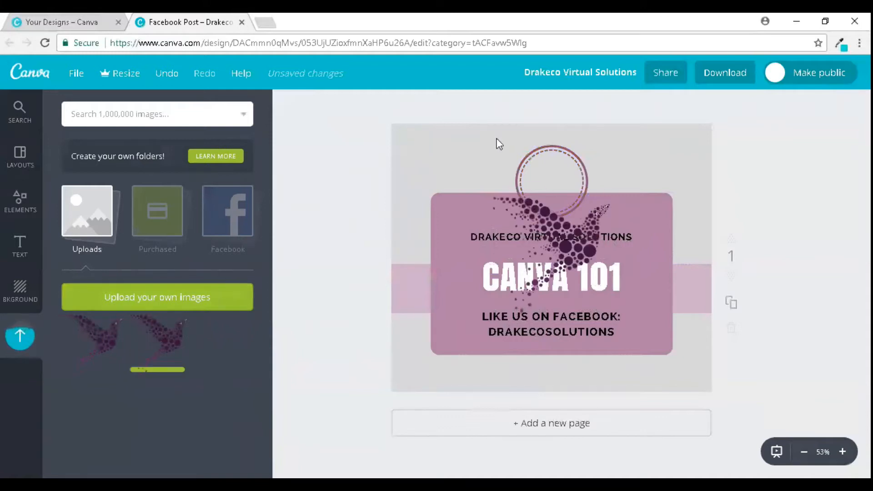
Shrink the bird image to sit centred inside the circle outline, and enlarge the circle slightly around it
{"action": "left_click_drag", "start_coordinate": [491, 198], "coordinate": [562, 176]}
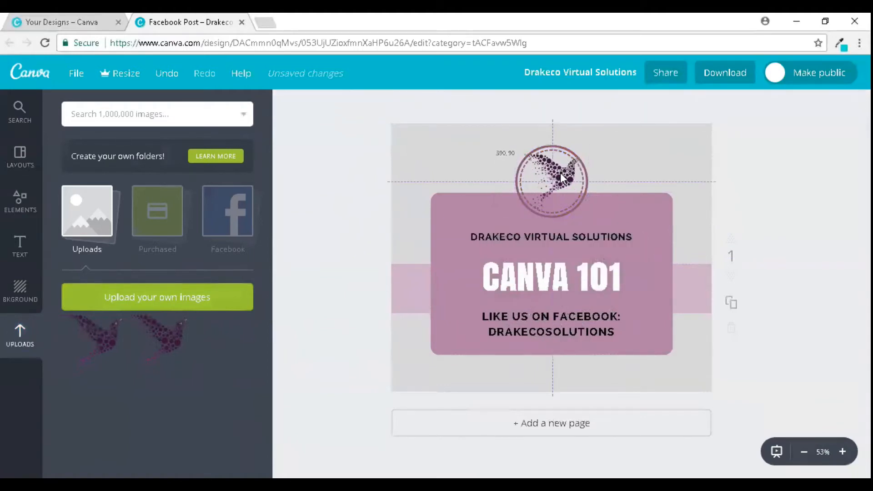
{"action": "left_click", "coordinate": [518, 168]}
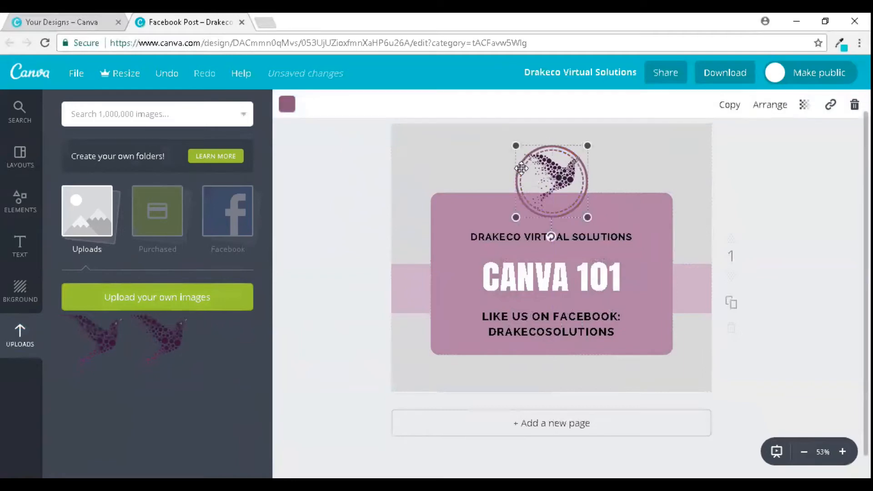
{"action": "left_click_drag", "start_coordinate": [513, 145], "coordinate": [509, 138]}
{"action": "left_click_drag", "start_coordinate": [587, 184], "coordinate": [591, 183]}
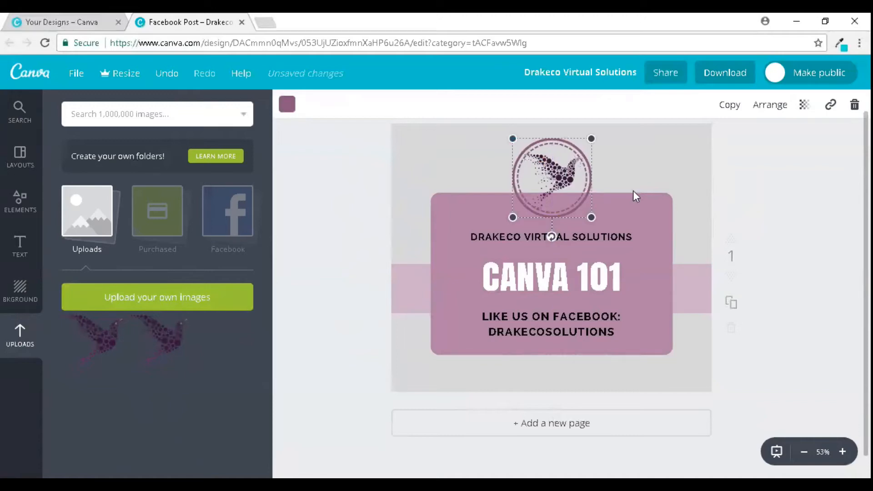
{"action": "left_click", "coordinate": [636, 177]}
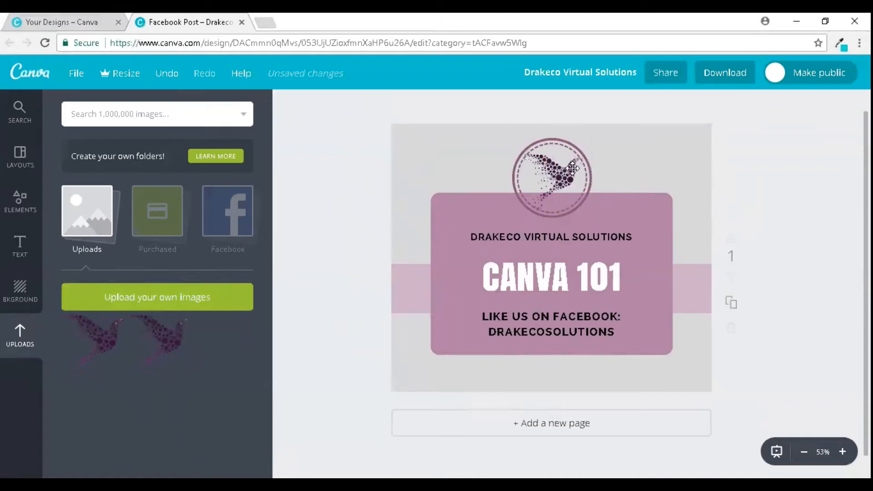
{"action": "left_click_drag", "start_coordinate": [517, 164], "coordinate": [548, 176]}
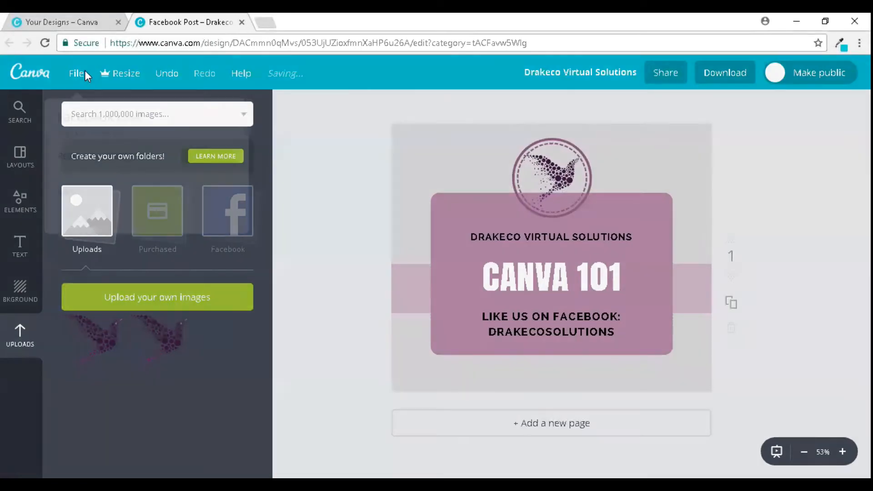
Save the Facebook post design and check the file type options for downloading it
{"action": "left_click", "coordinate": [83, 71]}
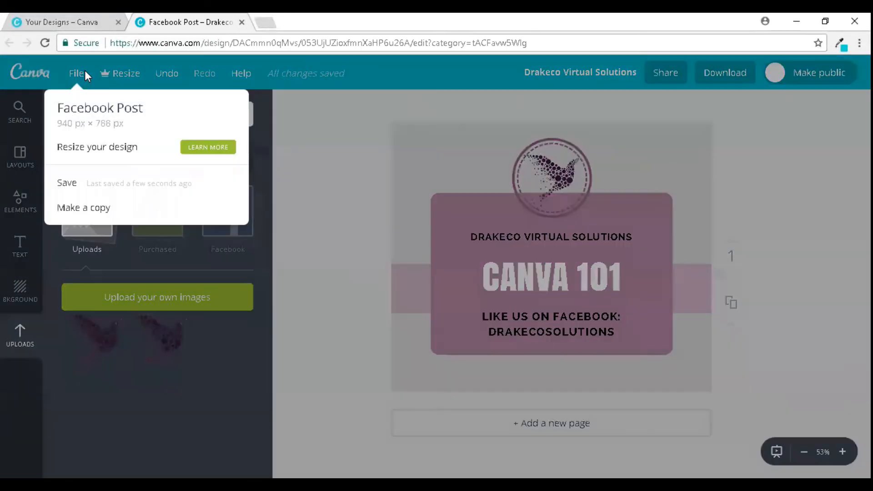
{"action": "left_click", "coordinate": [86, 183]}
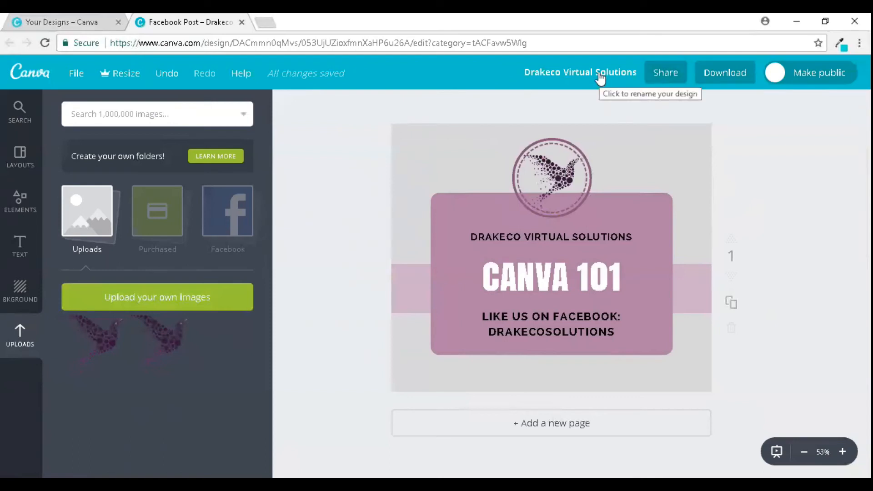
{"action": "left_click", "coordinate": [721, 85]}
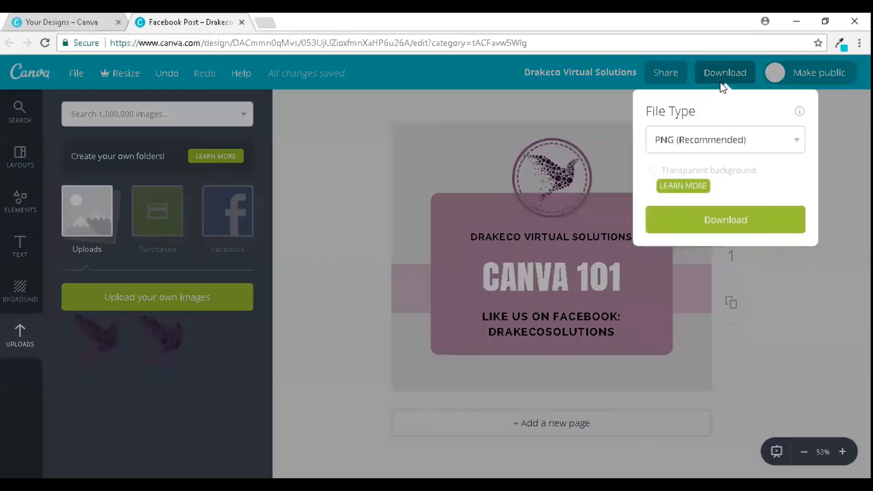
{"action": "left_click", "coordinate": [723, 86]}
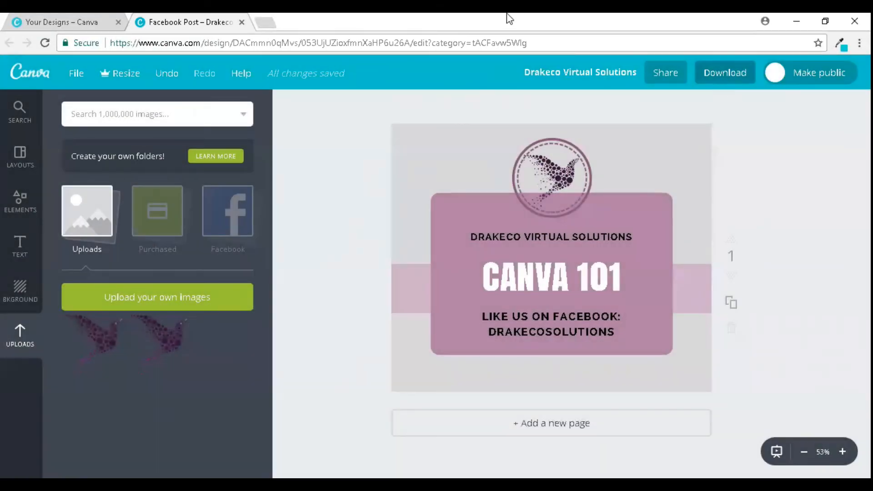